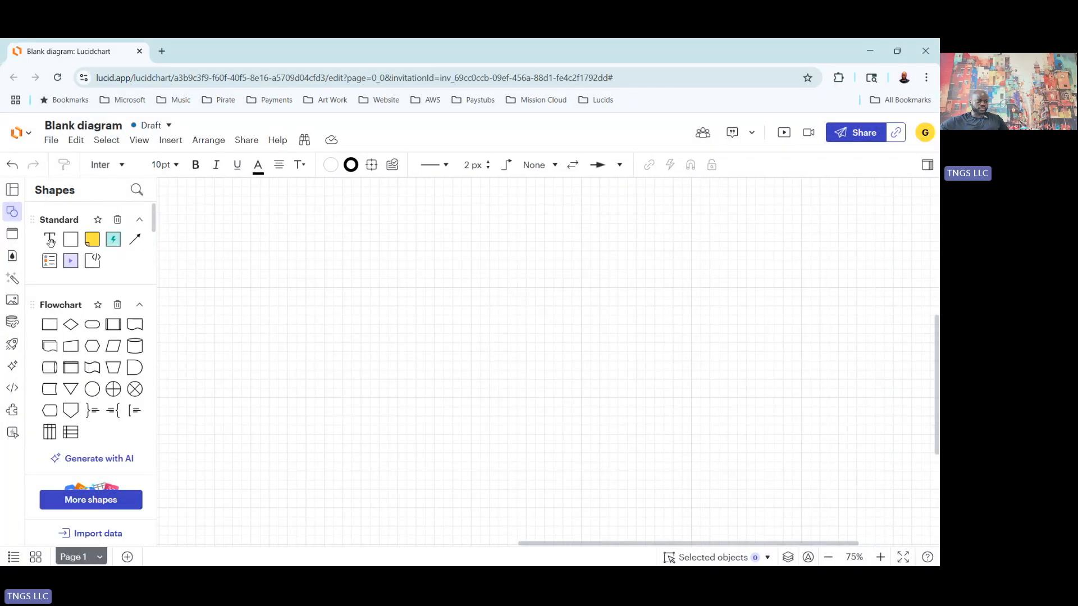
Step: Add a flowchart Process rectangle to the canvas and enlarge it into a wide, blank outer frame
{"action": "mouse_move", "coordinate": [96, 383]}
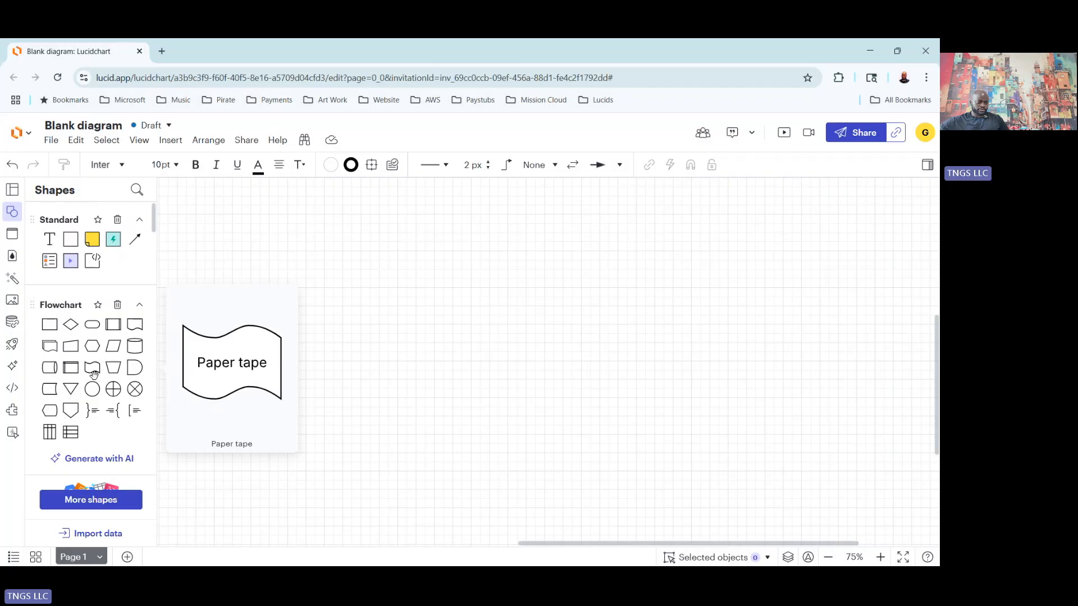
{"action": "mouse_move", "coordinate": [105, 355]}
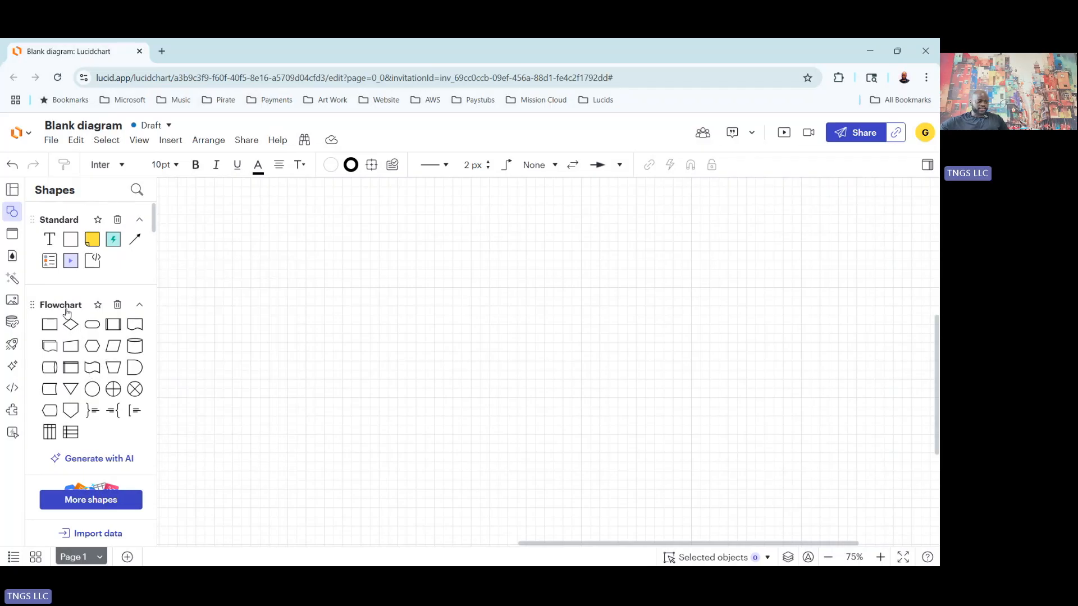
{"action": "mouse_move", "coordinate": [48, 327]}
{"action": "left_click_drag", "start_coordinate": [48, 327], "coordinate": [352, 289]}
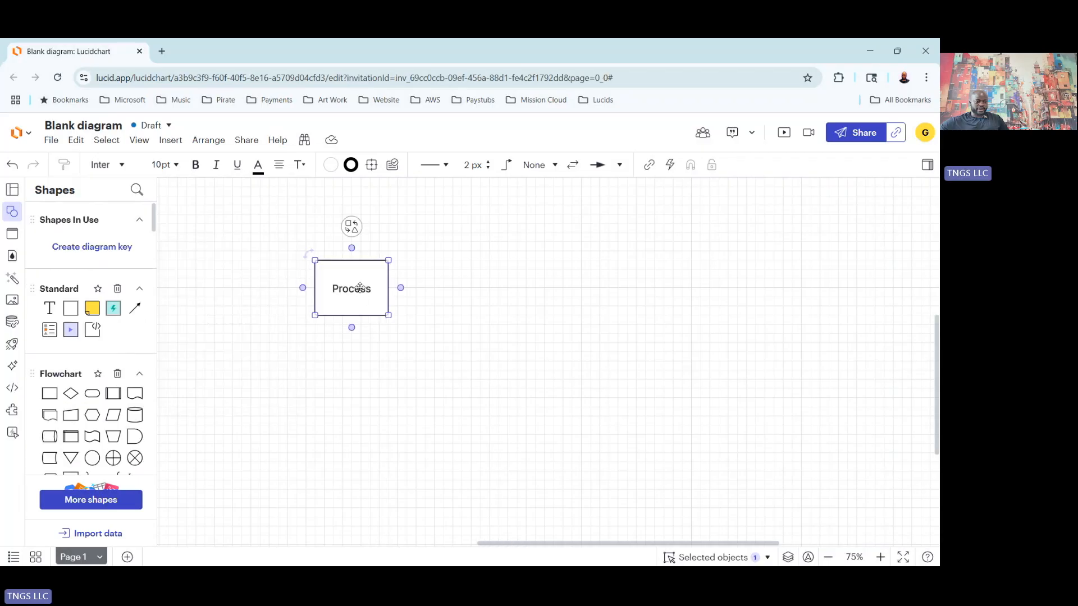
{"action": "left_click_drag", "start_coordinate": [225, 236], "coordinate": [215, 237]}
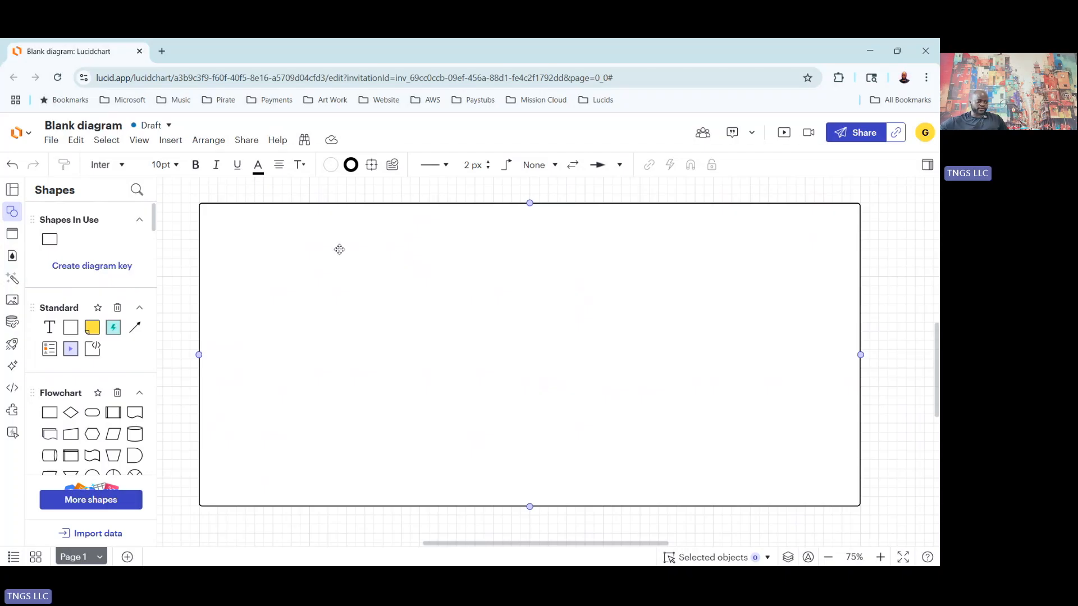
Step: Lock the large outer rectangle completely
{"action": "right_click", "coordinate": [374, 256]}
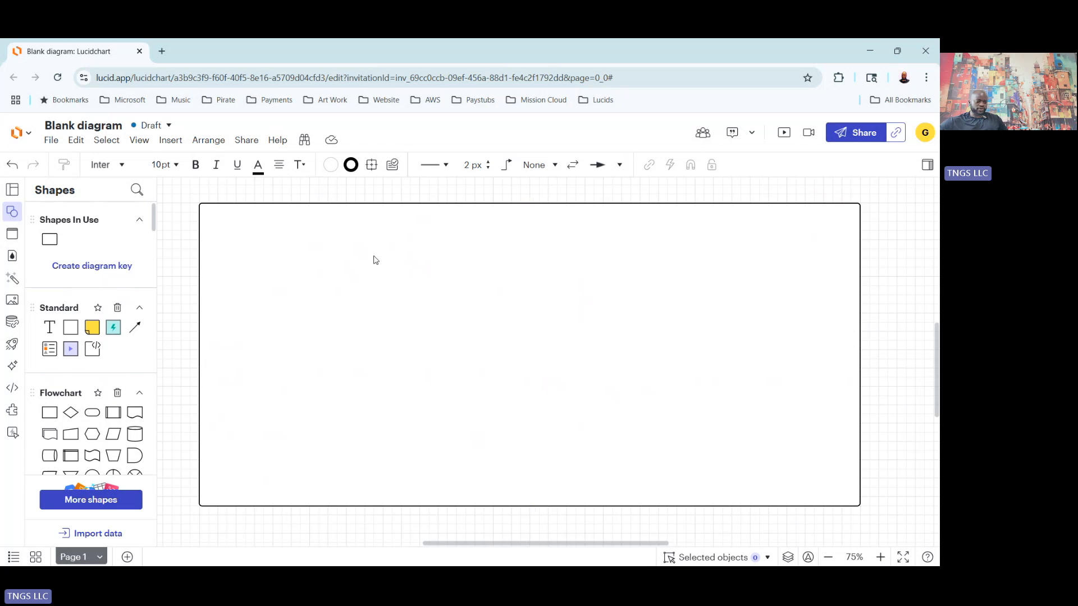
{"action": "right_click", "coordinate": [375, 259]}
{"action": "mouse_move", "coordinate": [484, 257]}
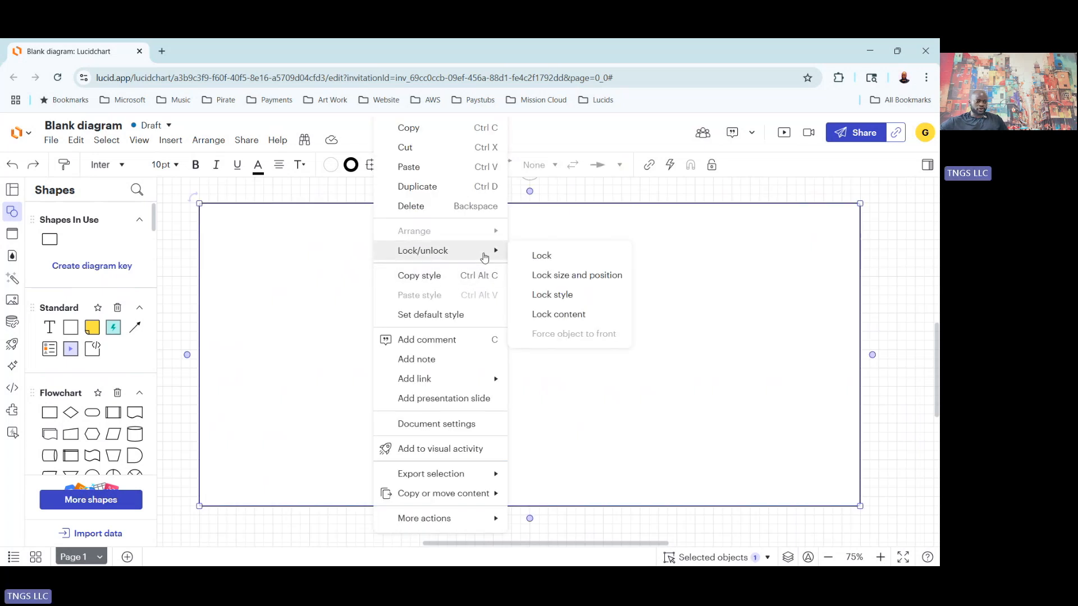
{"action": "left_click", "coordinate": [540, 256]}
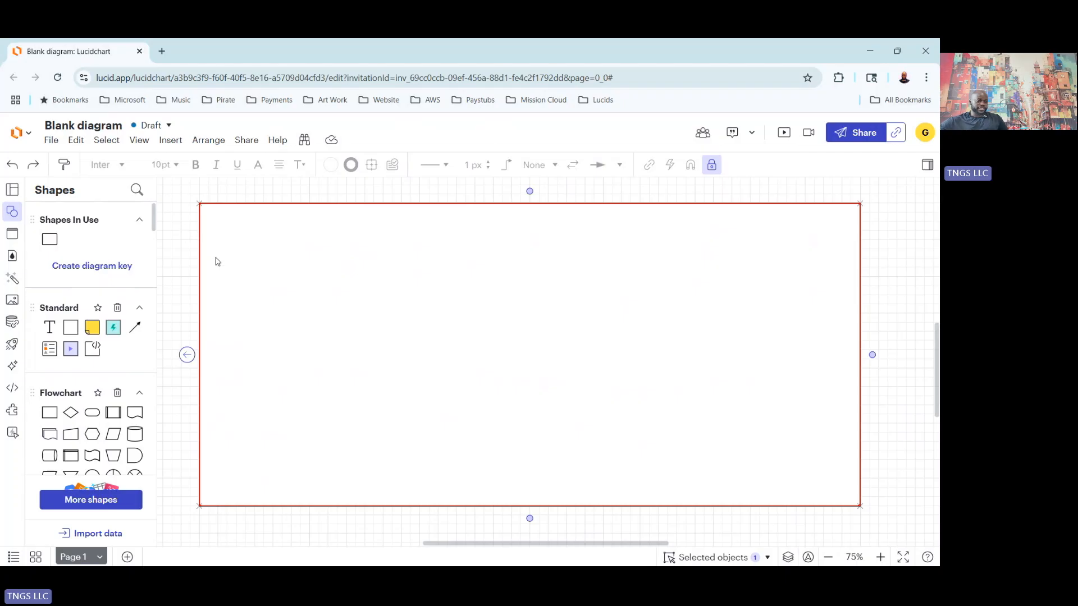
Step: Place an Amazon Cloud group with the AWS logo from the group icon shapes, overlapping the outer frame's left edge
{"action": "mouse_move", "coordinate": [105, 330]}
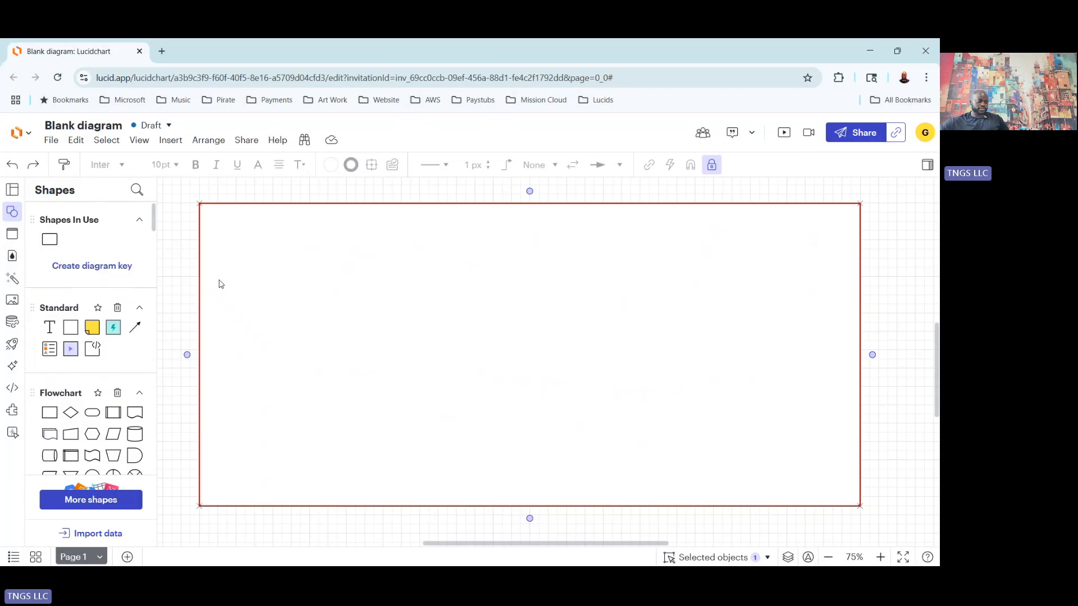
{"action": "scroll", "coordinate": [99, 340], "scroll_direction": "down", "scroll_amount": 1}
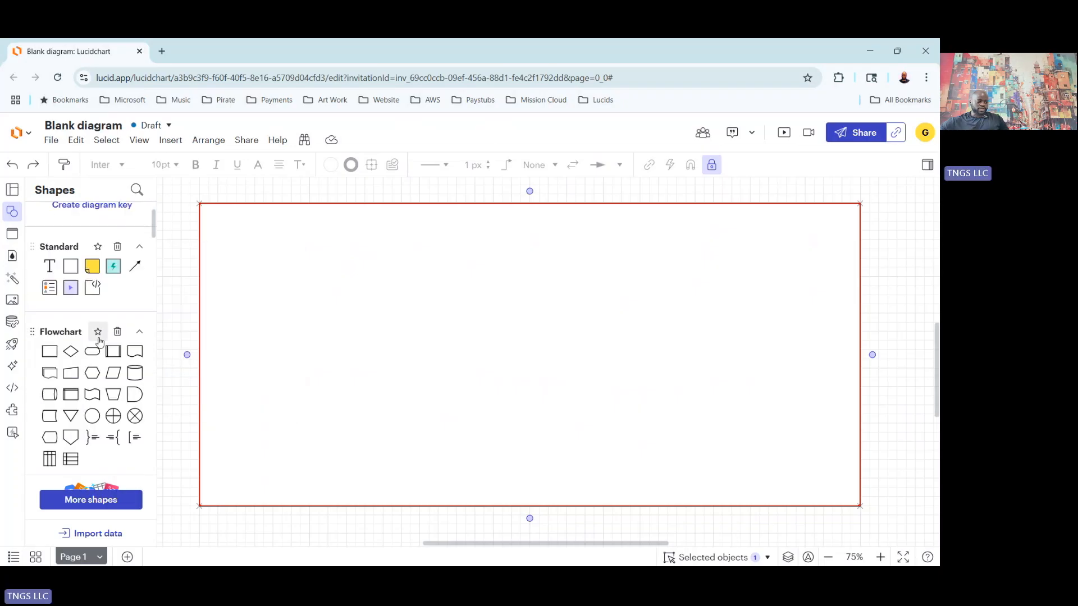
{"action": "scroll", "coordinate": [99, 341], "scroll_direction": "down", "scroll_amount": 3}
{"action": "scroll", "coordinate": [106, 343], "scroll_direction": "down", "scroll_amount": 3}
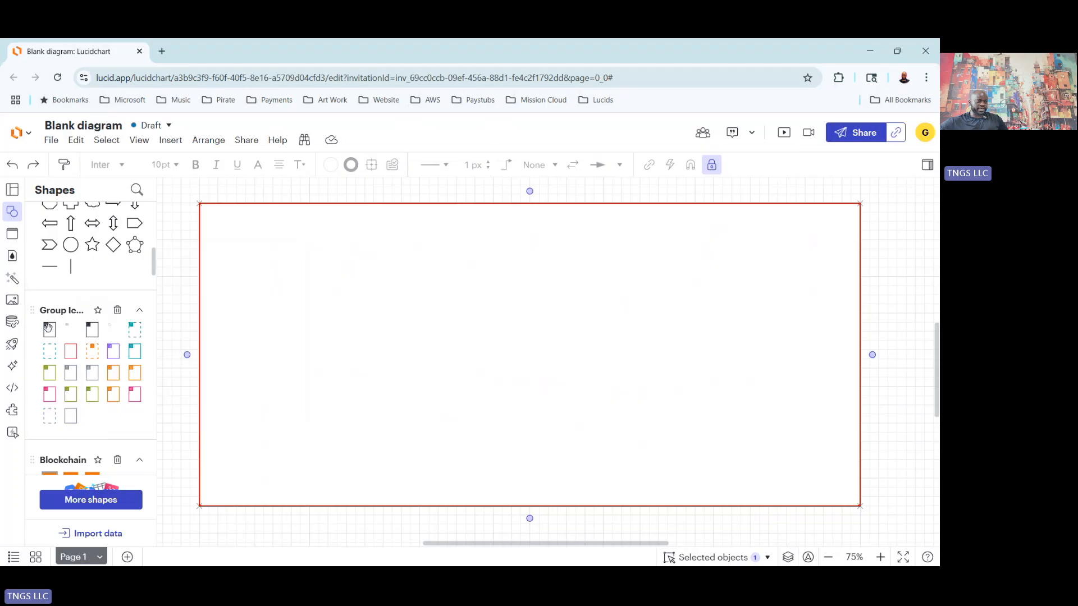
{"action": "mouse_move", "coordinate": [49, 328]}
{"action": "left_click_drag", "start_coordinate": [48, 329], "coordinate": [208, 307]}
{"action": "left_click", "coordinate": [190, 426]}
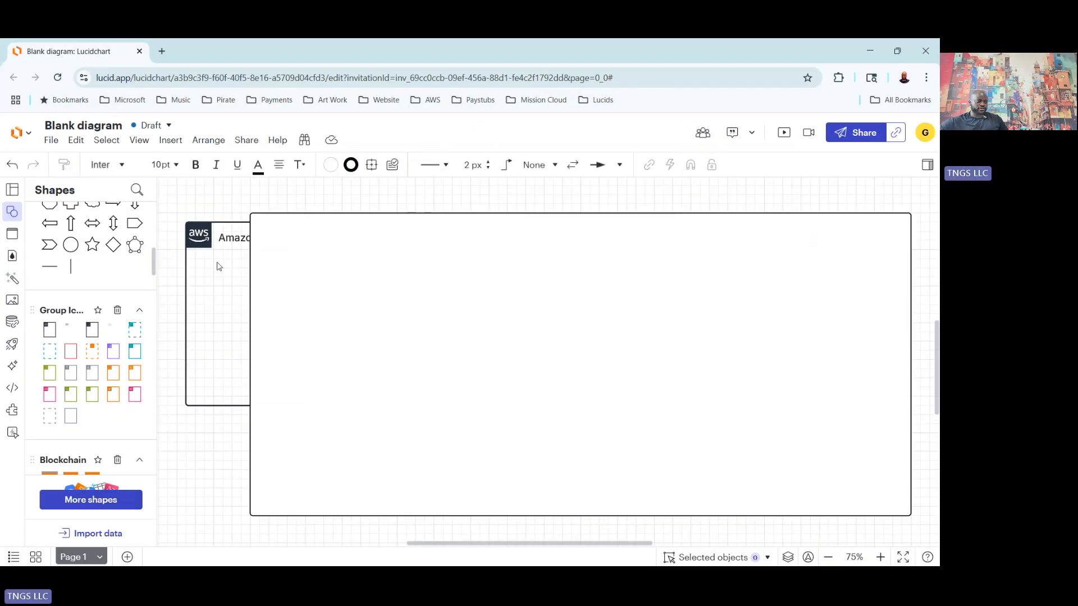
Step: Bring the Amazon Cloud group to the front, above the outer rectangle
{"action": "right_click", "coordinate": [203, 240]}
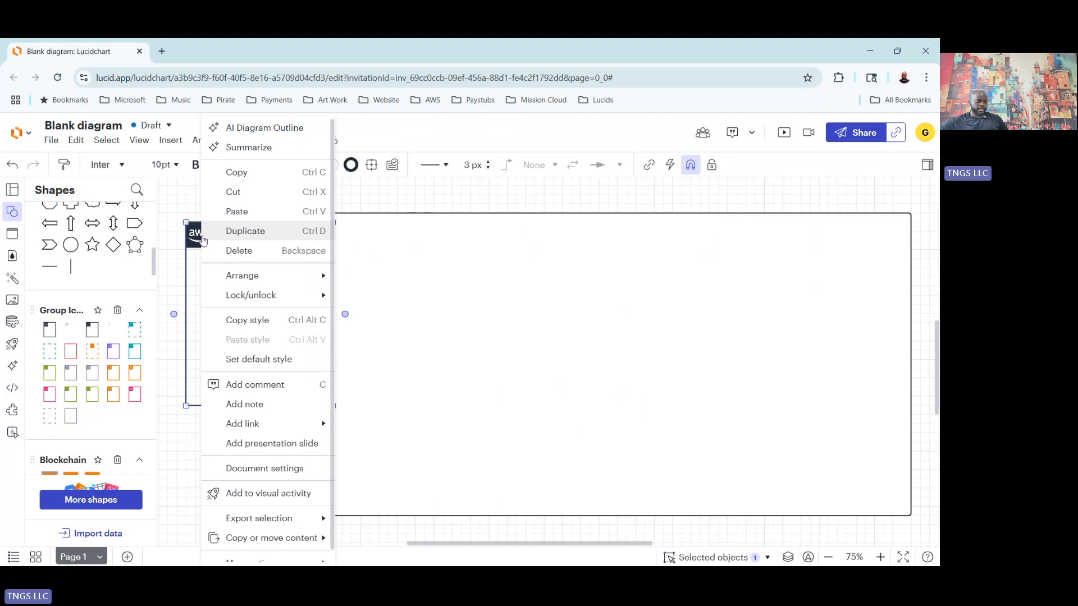
{"action": "mouse_move", "coordinate": [306, 278]}
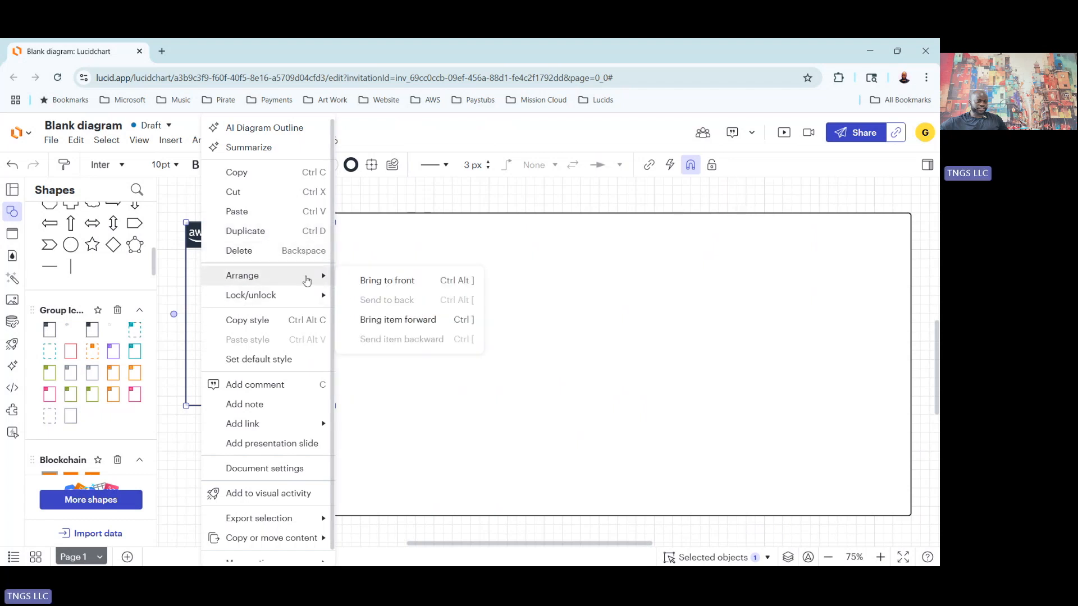
{"action": "left_click", "coordinate": [388, 280]}
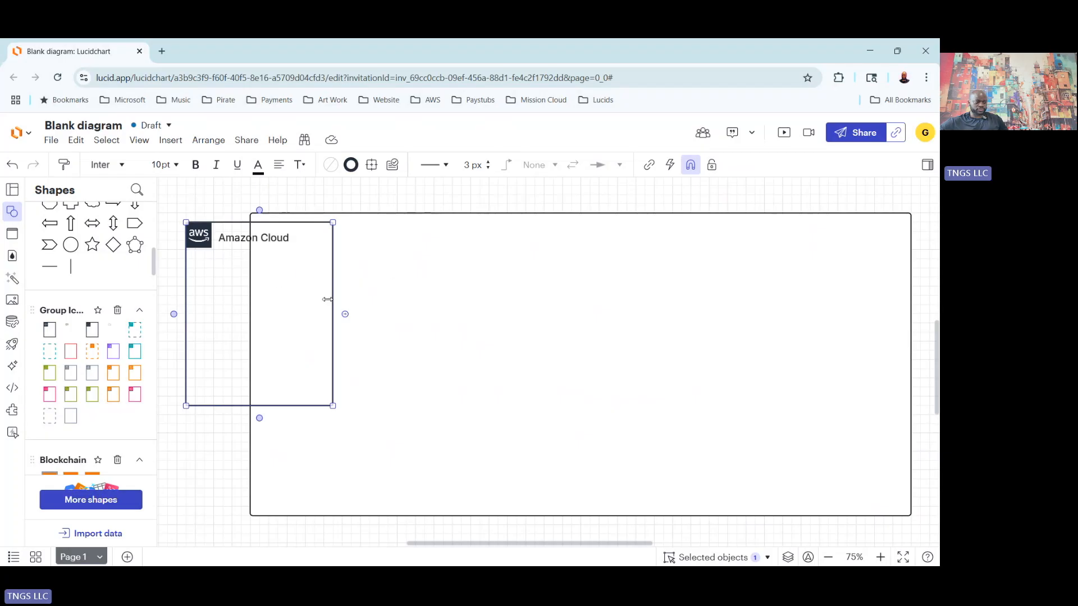
{"action": "right_click", "coordinate": [220, 236]}
{"action": "mouse_move", "coordinate": [308, 293]}
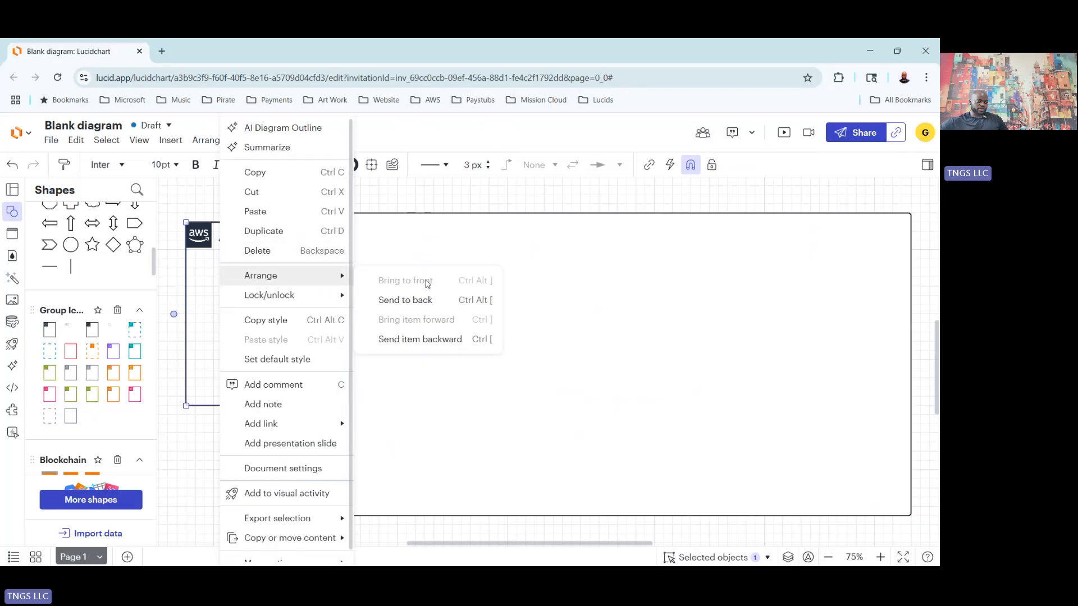
{"action": "left_click", "coordinate": [198, 211]}
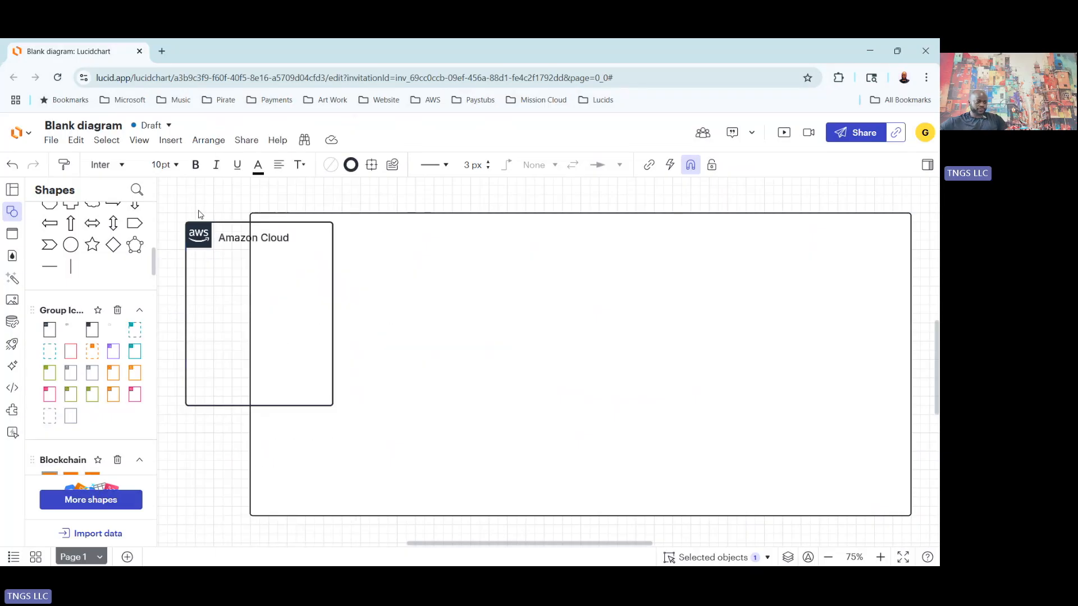
Step: Move the Amazon Cloud group inside the outer frame and resize it to fill the frame with a small margin
{"action": "left_click_drag", "start_coordinate": [201, 241], "coordinate": [341, 247]}
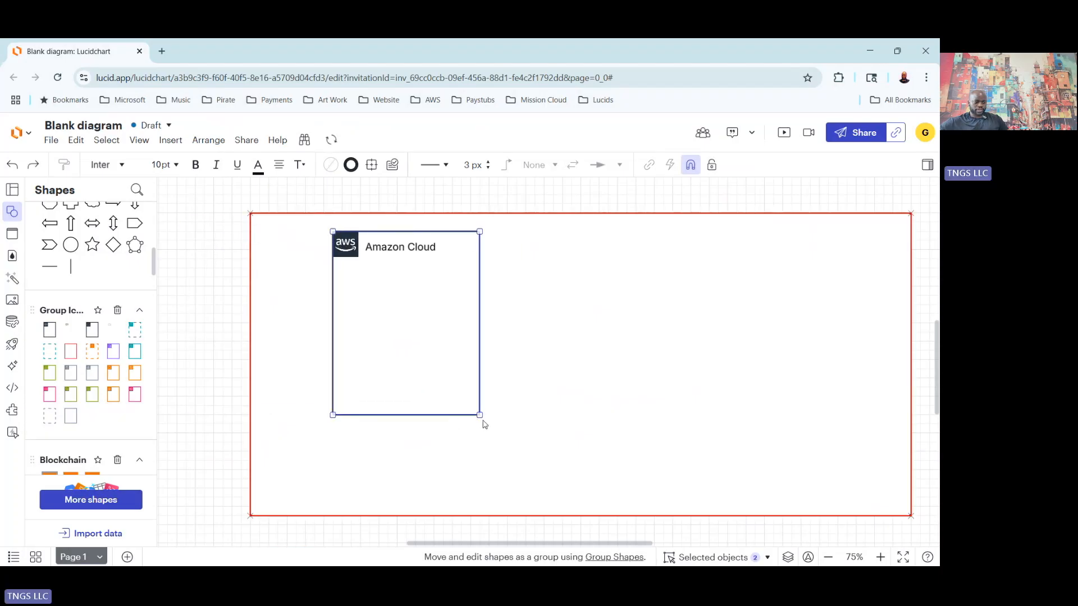
{"action": "left_click_drag", "start_coordinate": [479, 415], "coordinate": [882, 493]}
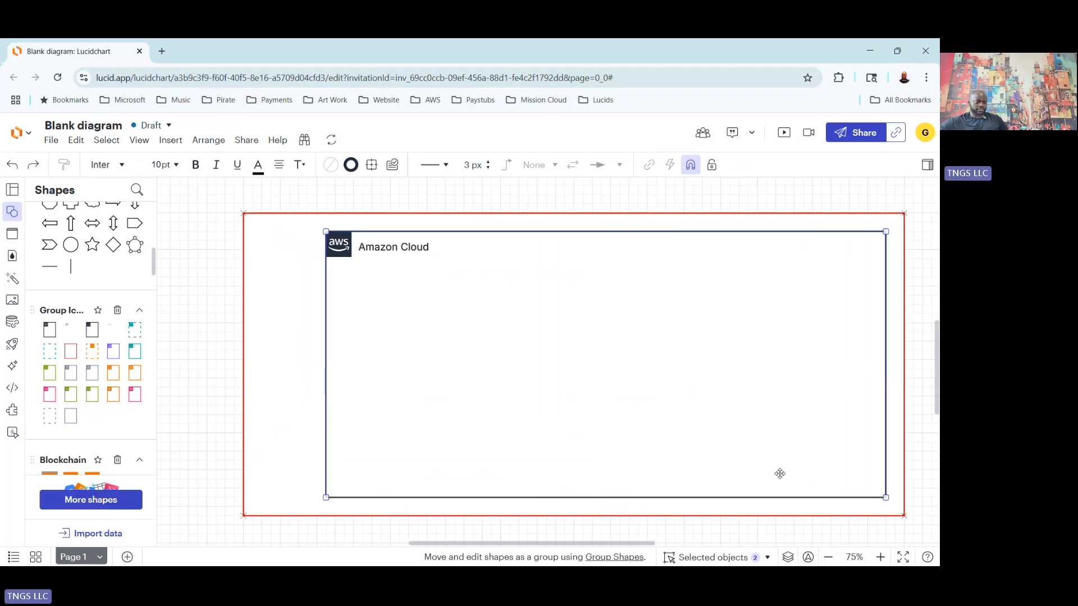
{"action": "left_click_drag", "start_coordinate": [328, 288], "coordinate": [272, 287]}
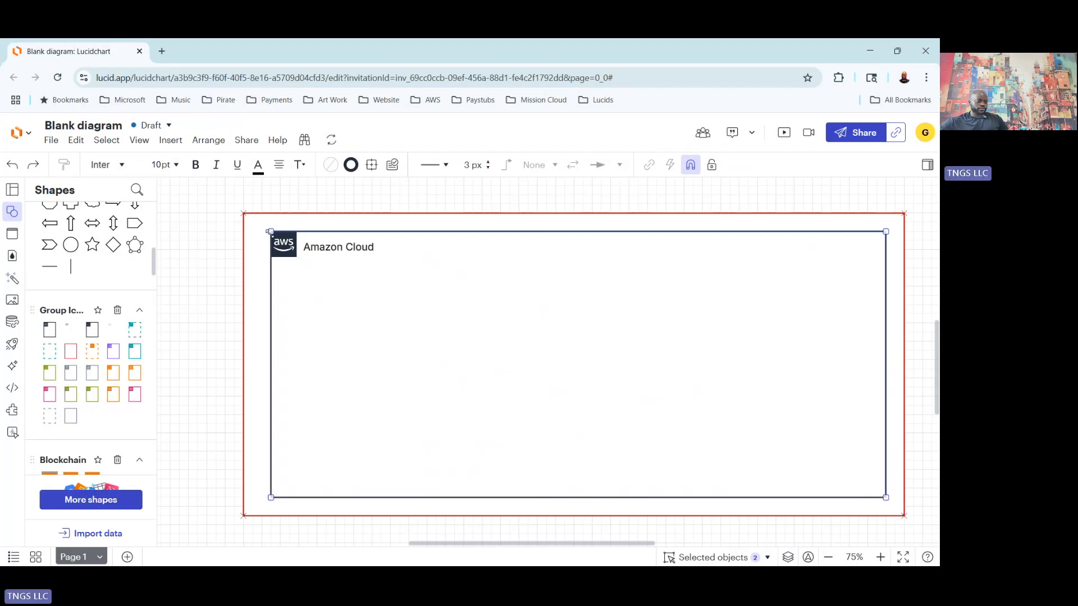
{"action": "left_click_drag", "start_coordinate": [270, 232], "coordinate": [270, 232]}
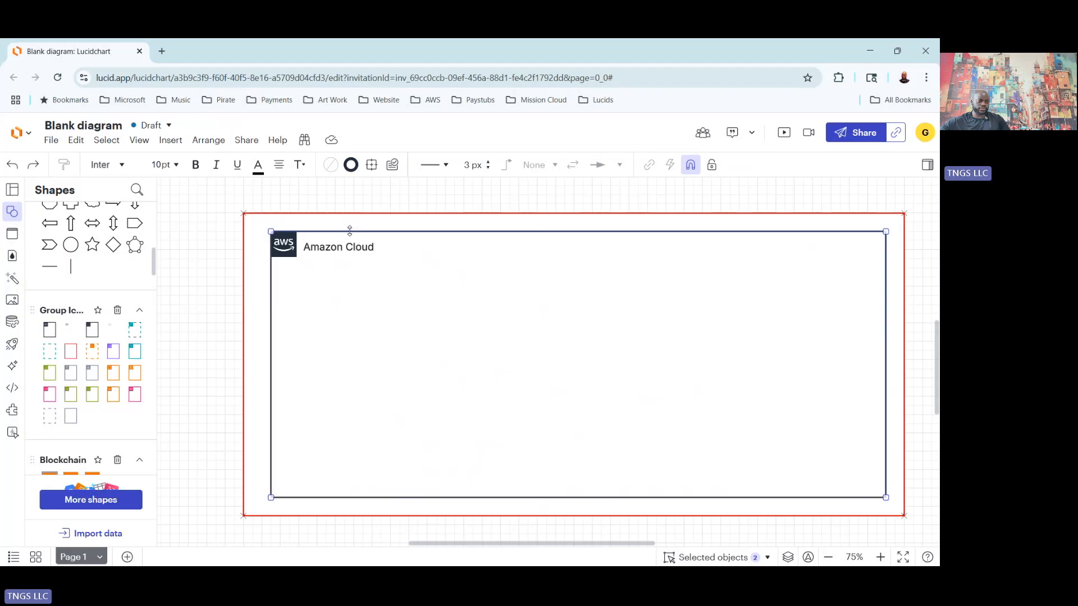
Step: Relabel the Amazon Cloud group as "TNGS LLC"
{"action": "double_click", "coordinate": [335, 249]}
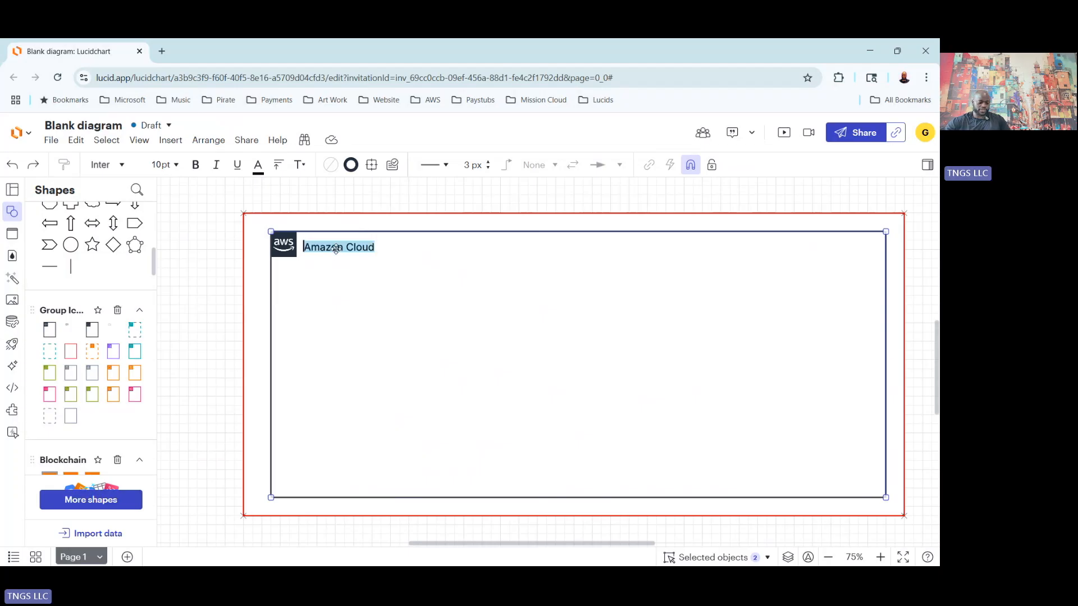
{"action": "type", "text": "TNGS"}
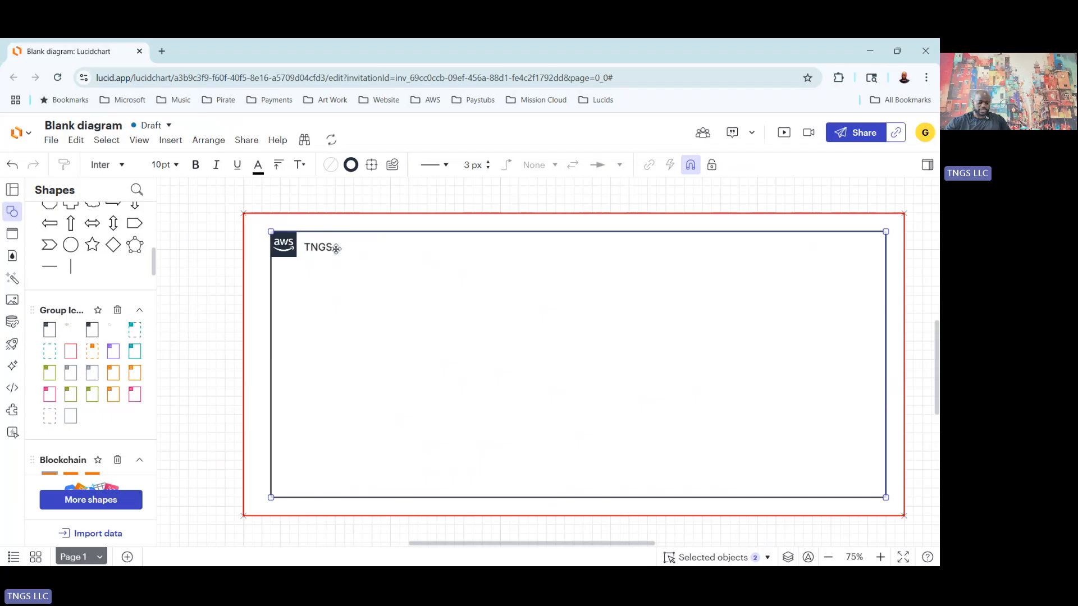
{"action": "type", "text": " LLC"}
{"action": "key", "text": "Return"}
{"action": "key", "text": "BackSpace"}
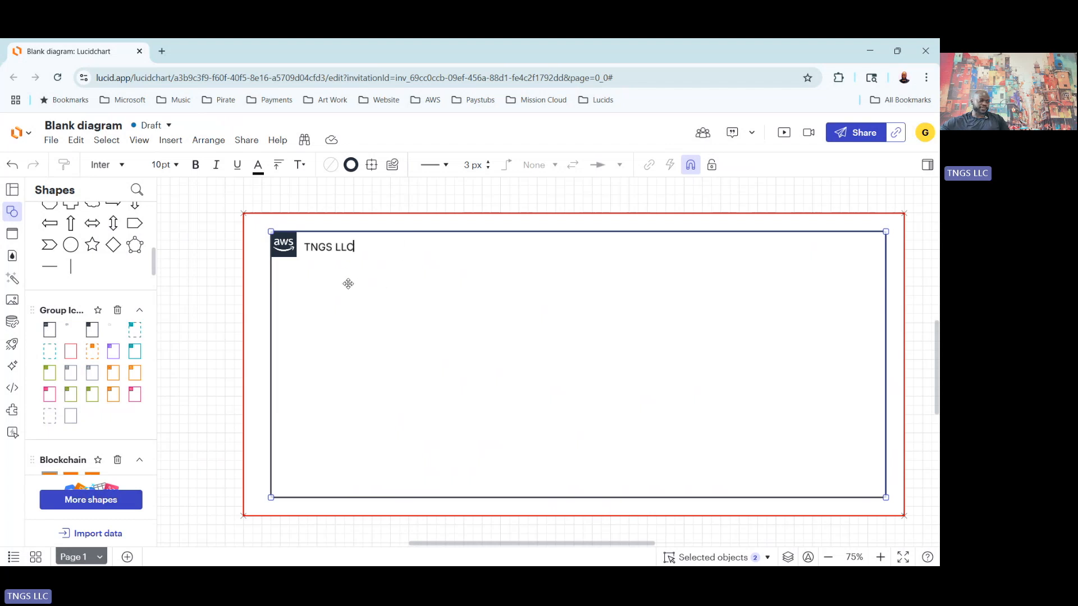
{"action": "left_click", "coordinate": [210, 269]}
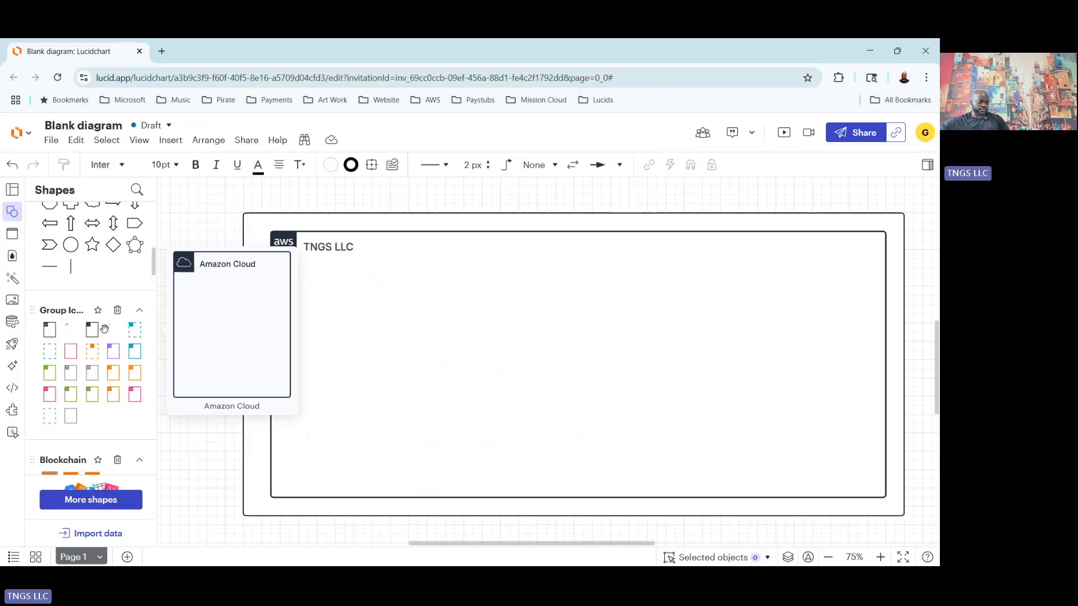
Step: Add a Virtual private cloud (VPC) group over the frame's left edge and bring it to the front
{"action": "left_click_drag", "start_coordinate": [113, 351], "coordinate": [258, 323]}
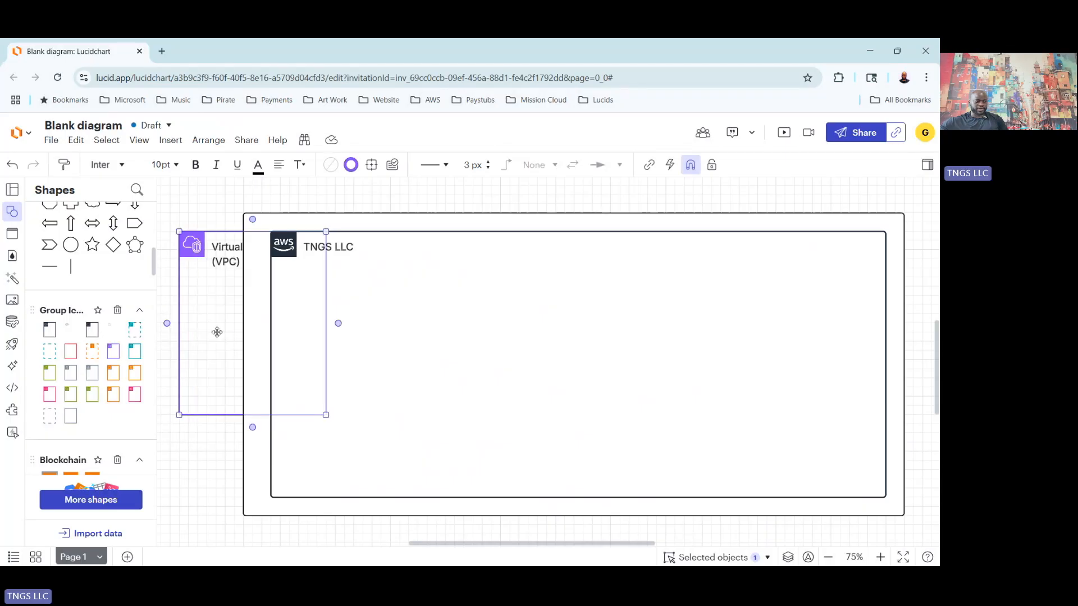
{"action": "left_click_drag", "start_coordinate": [210, 251], "coordinate": [217, 292]}
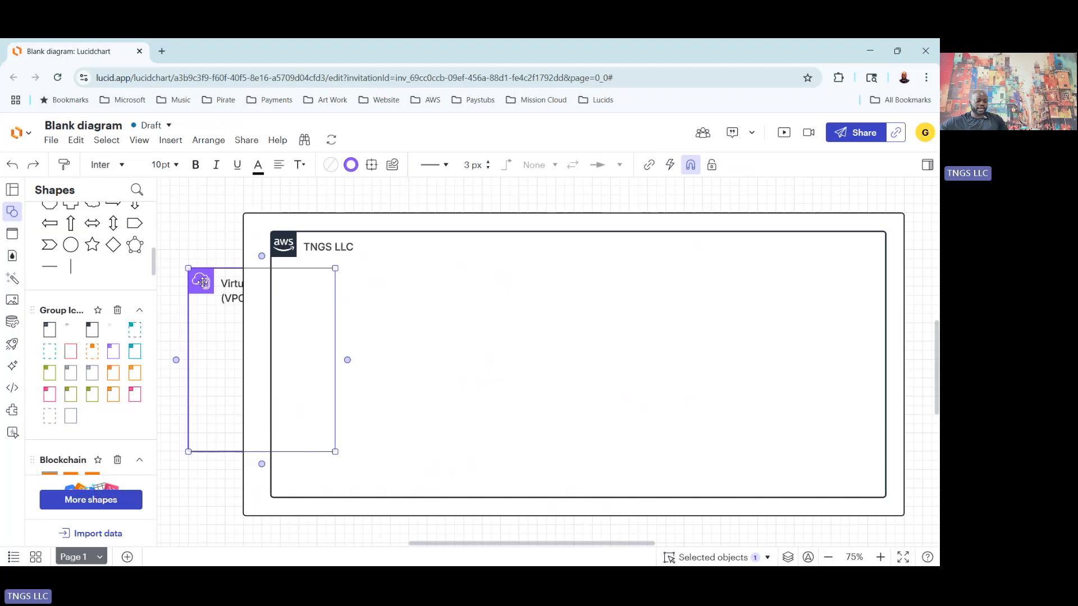
{"action": "right_click", "coordinate": [203, 286]}
{"action": "mouse_move", "coordinate": [203, 286]}
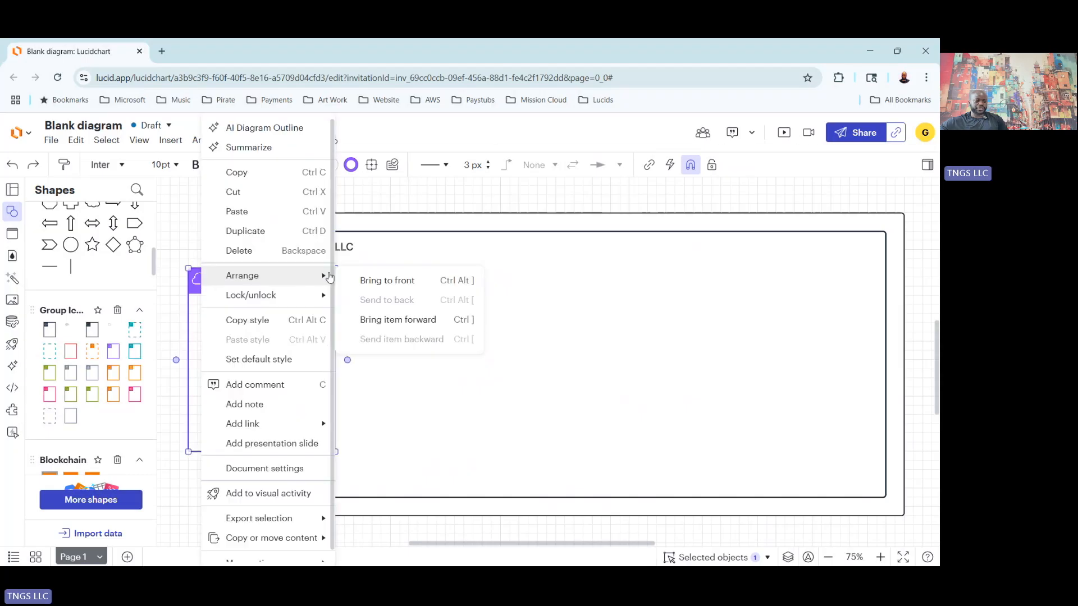
{"action": "left_click", "coordinate": [382, 284]}
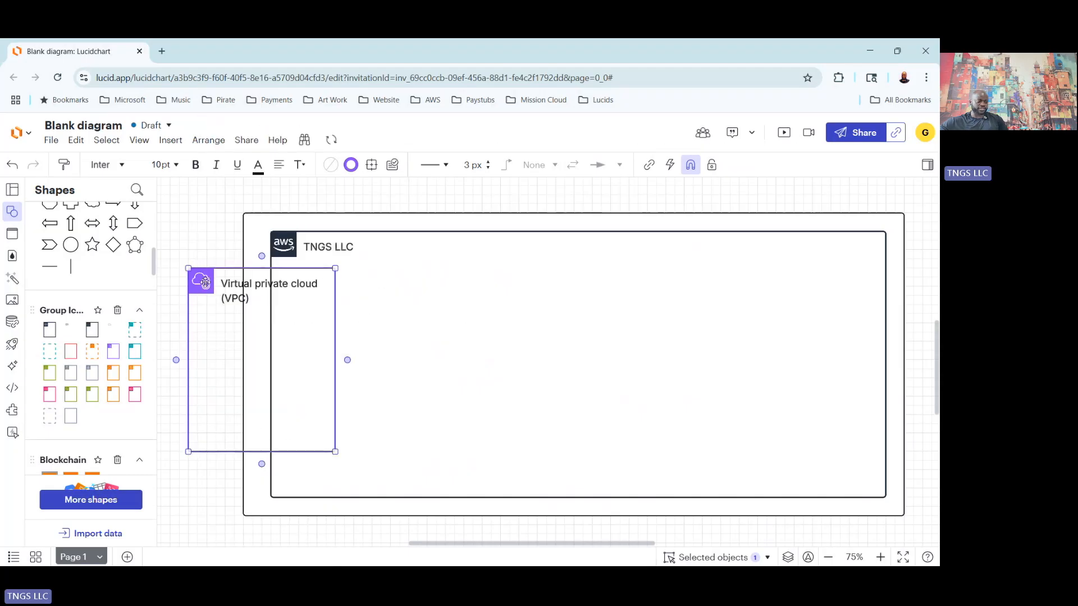
{"action": "left_click", "coordinate": [197, 242]}
Step: Move the VPC group inside the TNGS LLC group and enlarge it to fill most of the area below the label
{"action": "left_click", "coordinate": [203, 283]}
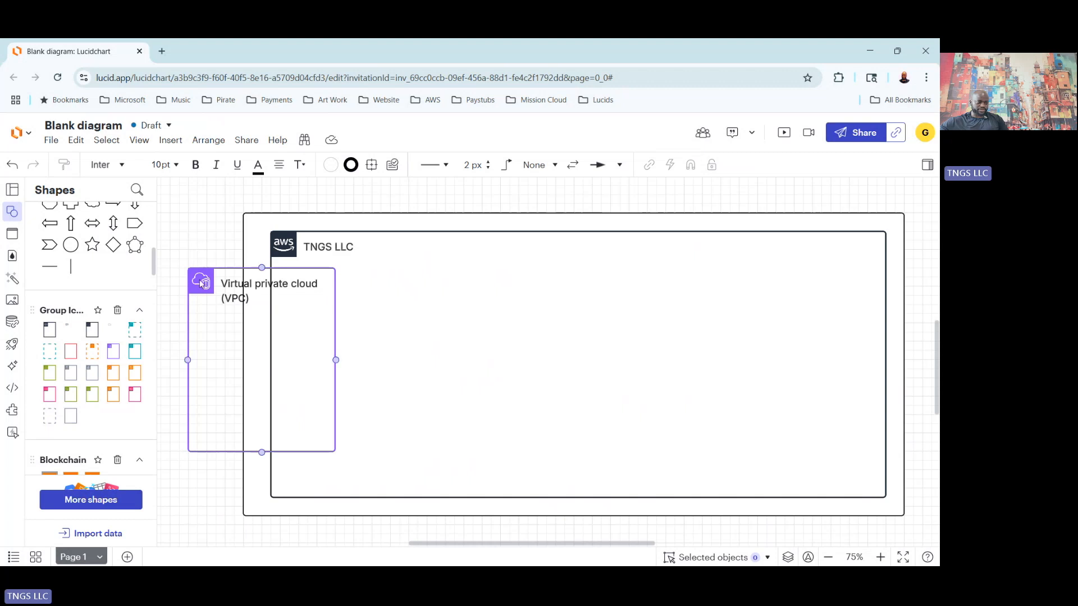
{"action": "left_click_drag", "start_coordinate": [203, 283], "coordinate": [320, 292]}
{"action": "left_click_drag", "start_coordinate": [454, 461], "coordinate": [867, 479]}
{"action": "left_click_drag", "start_coordinate": [587, 265], "coordinate": [587, 258]}
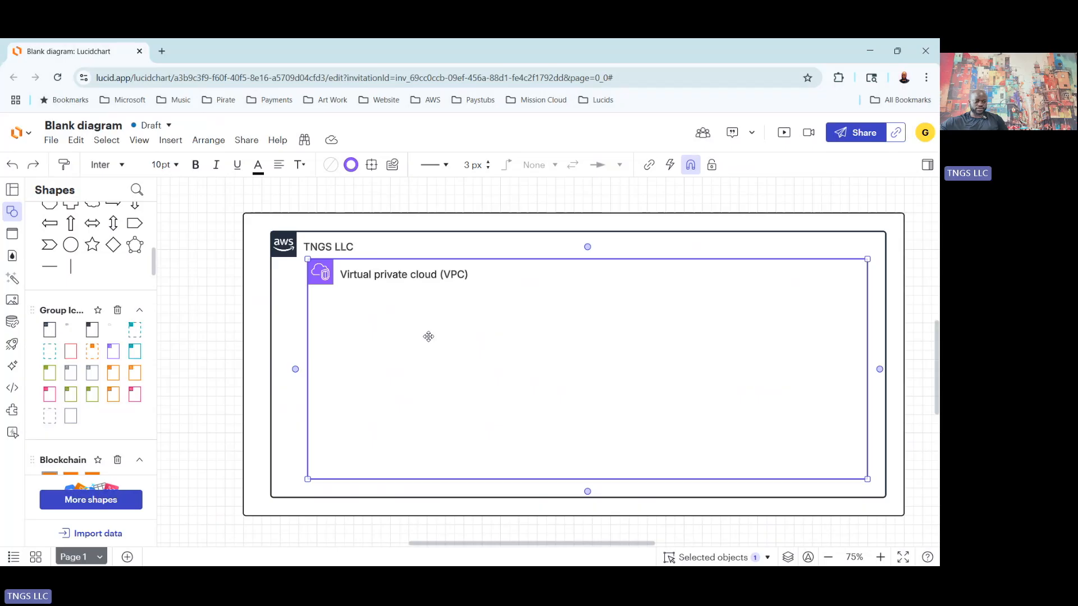
{"action": "left_click", "coordinate": [226, 305]}
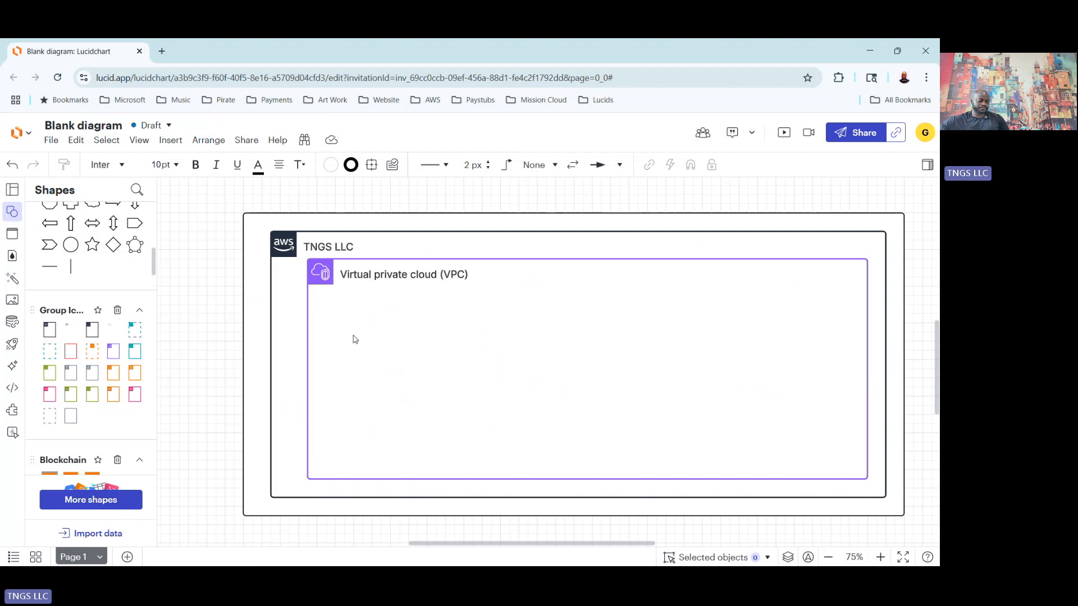
Step: Relabel the Virtual private cloud (VPC) group as "tngsllc-vpc"
{"action": "left_click", "coordinate": [413, 275]}
{"action": "double_click", "coordinate": [377, 275]}
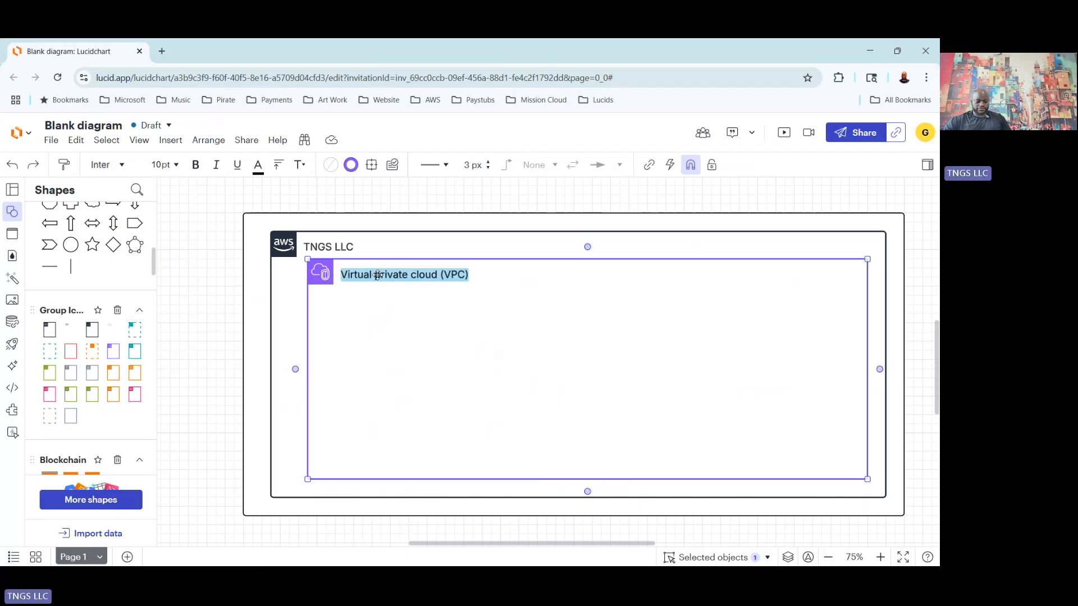
{"action": "type", "text": "tngs"}
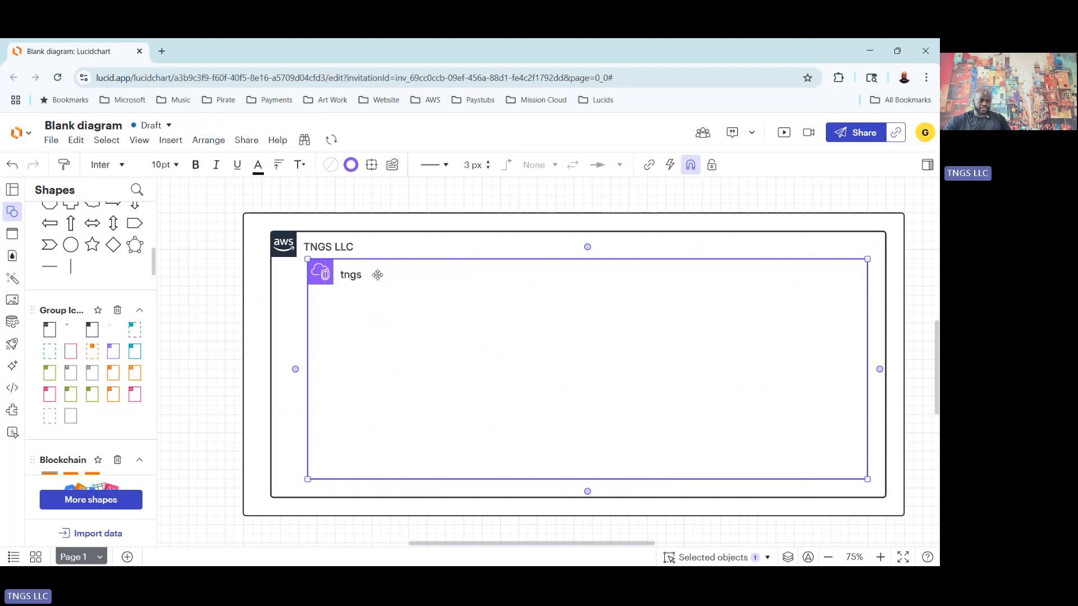
{"action": "type", "text": "llc-vpc"}
{"action": "left_click", "coordinate": [251, 356]}
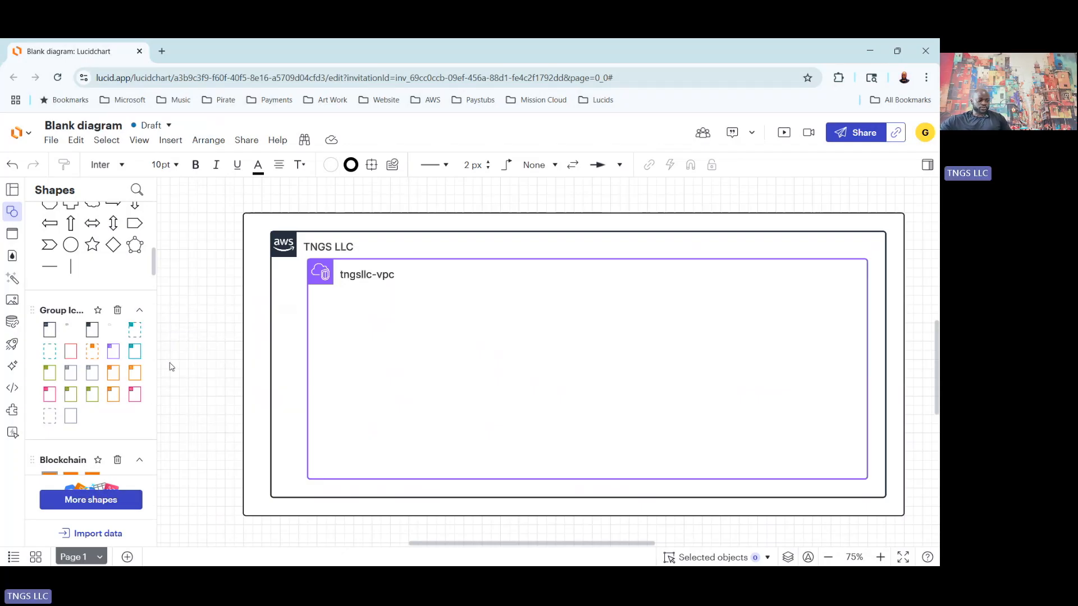
Step: Add a Private subnet group over the outer frame's left edge and bring it to the front
{"action": "mouse_move", "coordinate": [134, 352]}
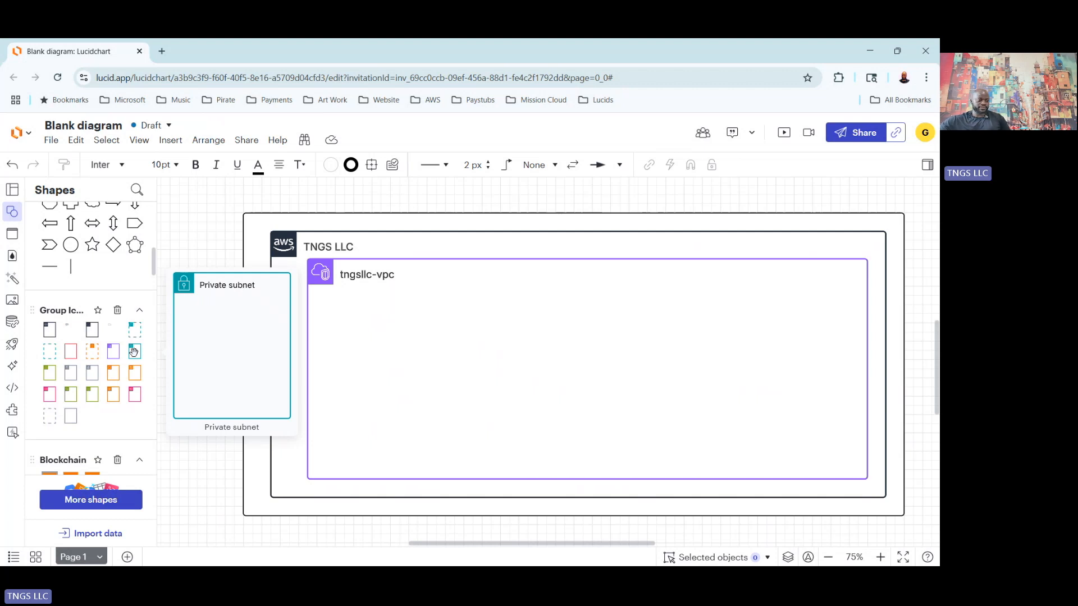
{"action": "left_click_drag", "start_coordinate": [133, 351], "coordinate": [204, 290]}
{"action": "right_click", "coordinate": [182, 265]}
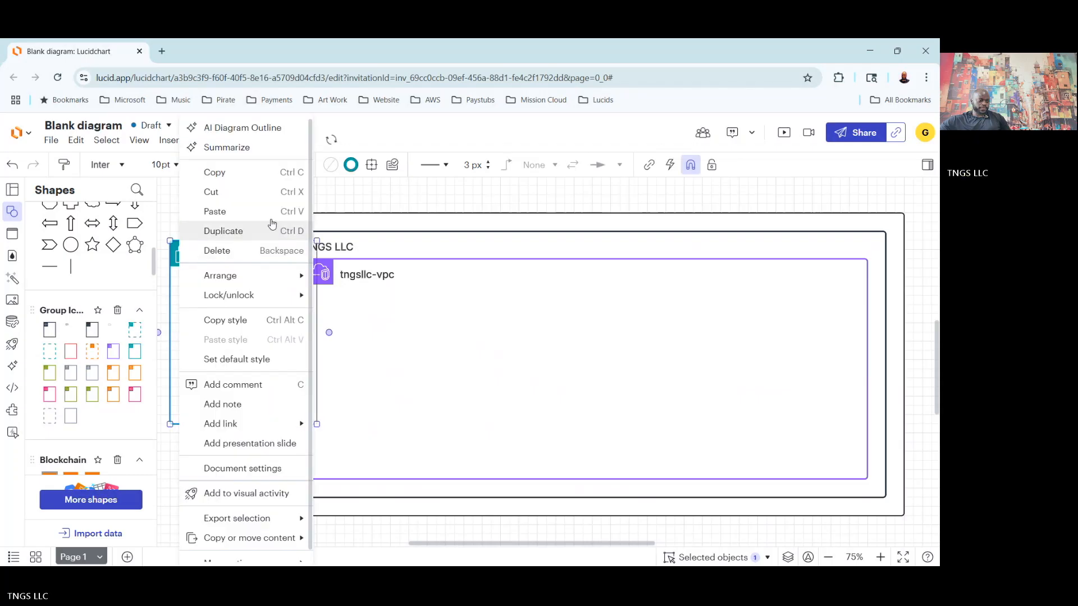
{"action": "mouse_move", "coordinate": [221, 275]}
{"action": "left_click", "coordinate": [373, 282]}
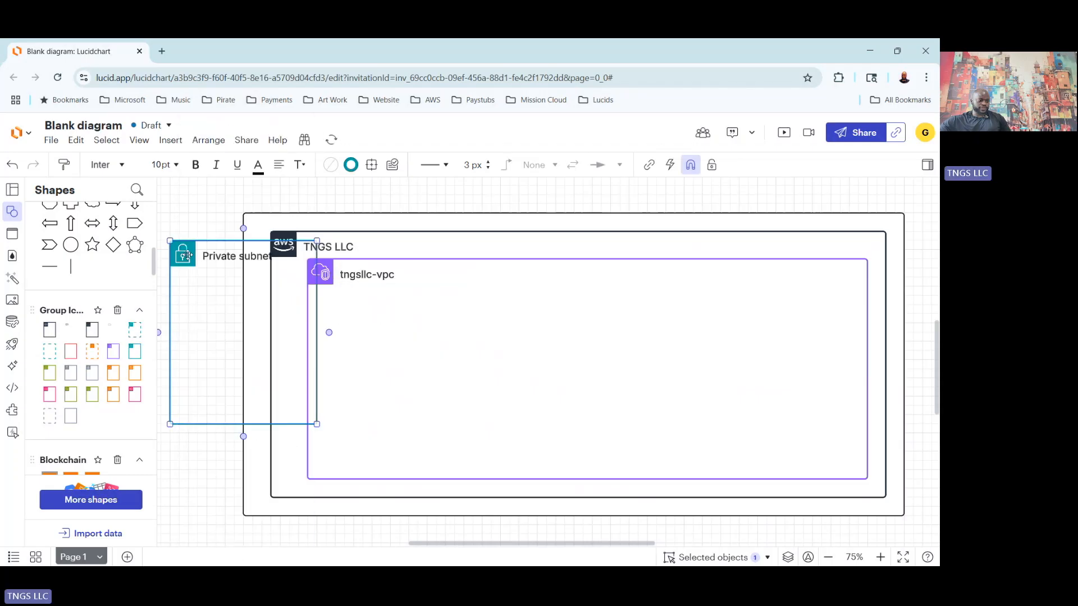
Step: Move the Private subnet group into the upper right of the tngsllc-vpc group and resize it into a short, slightly wider box
{"action": "left_click_drag", "start_coordinate": [391, 293], "coordinate": [707, 290]}
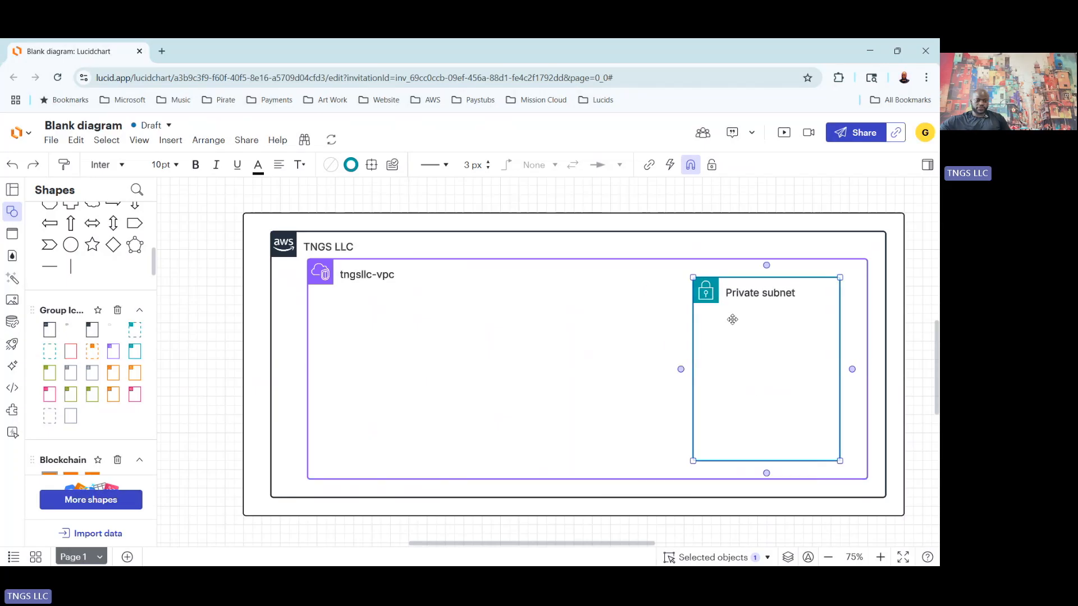
{"action": "left_click_drag", "start_coordinate": [775, 459], "coordinate": [772, 343]}
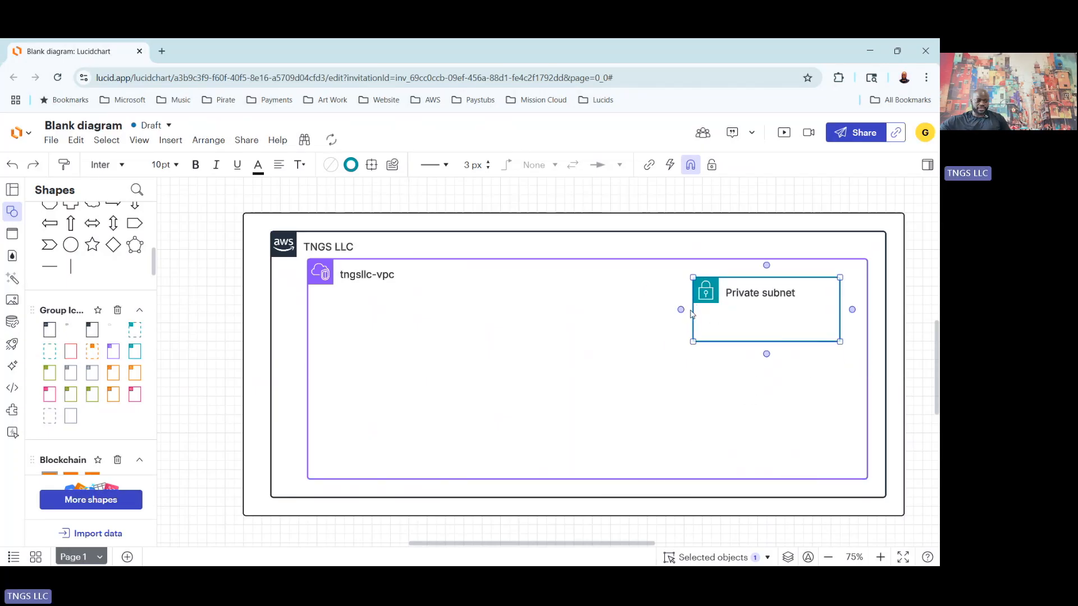
{"action": "left_click_drag", "start_coordinate": [694, 309], "coordinate": [683, 310]}
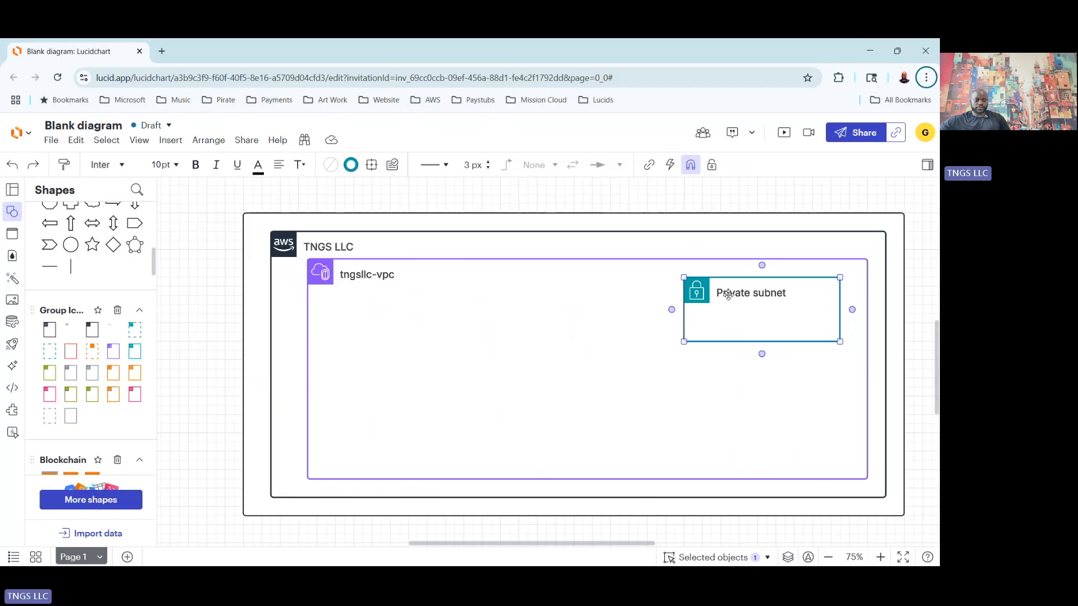
Step: Place a copy of the Private subnet group directly below the original, inside the VPC's lower edge, and bring the copy to the front
{"action": "left_click_drag", "start_coordinate": [728, 294], "coordinate": [730, 414]}
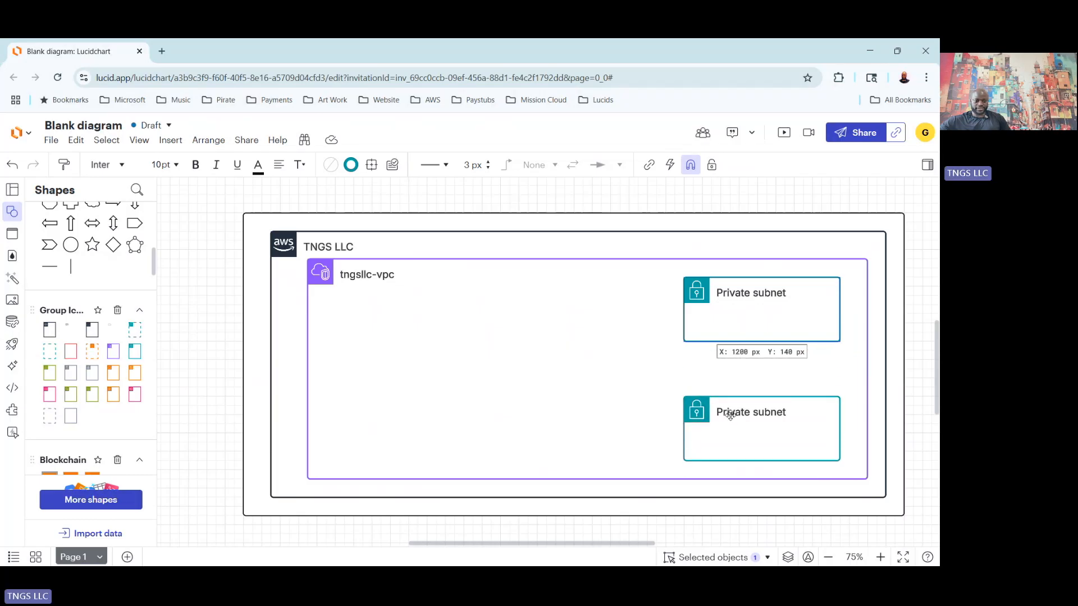
{"action": "left_click_drag", "start_coordinate": [730, 414], "coordinate": [730, 415]}
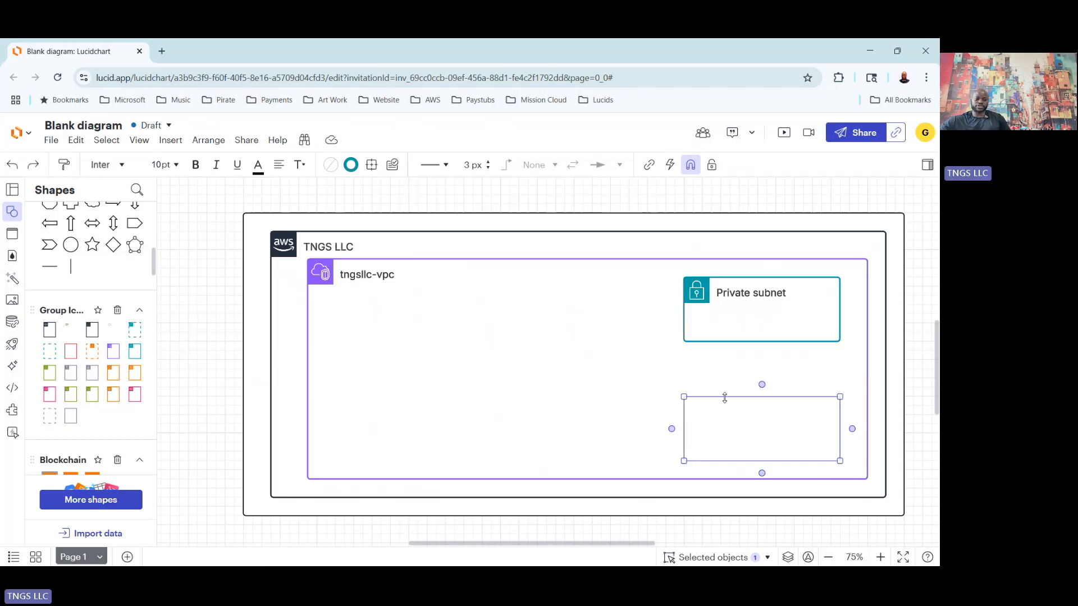
{"action": "right_click", "coordinate": [686, 401]}
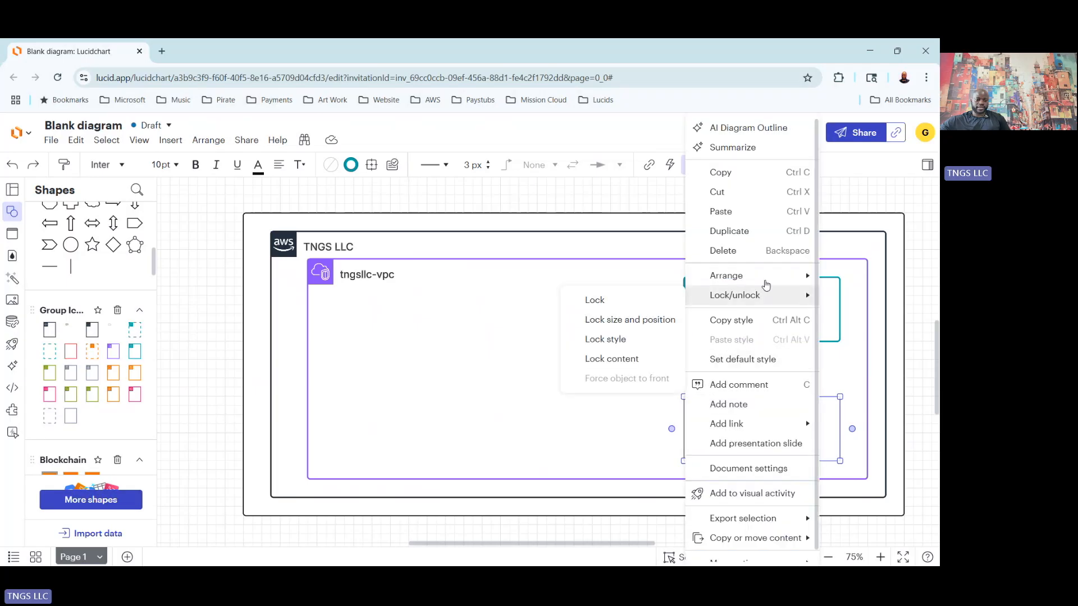
{"action": "mouse_move", "coordinate": [740, 277]}
{"action": "left_click", "coordinate": [629, 280]}
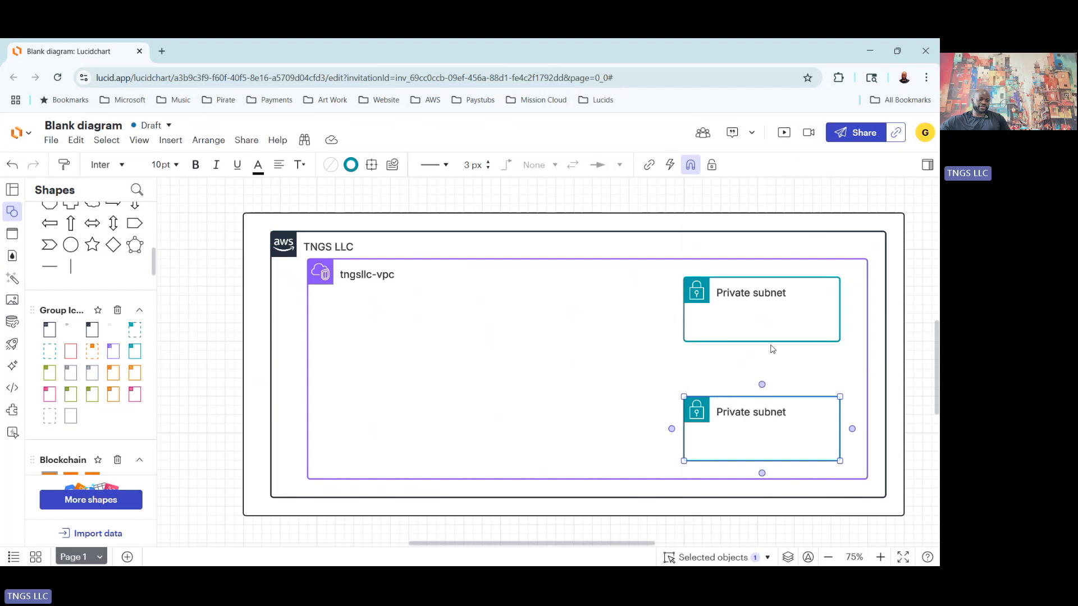
Step: Search the shape library for "subnet"
{"action": "mouse_move", "coordinate": [133, 376]}
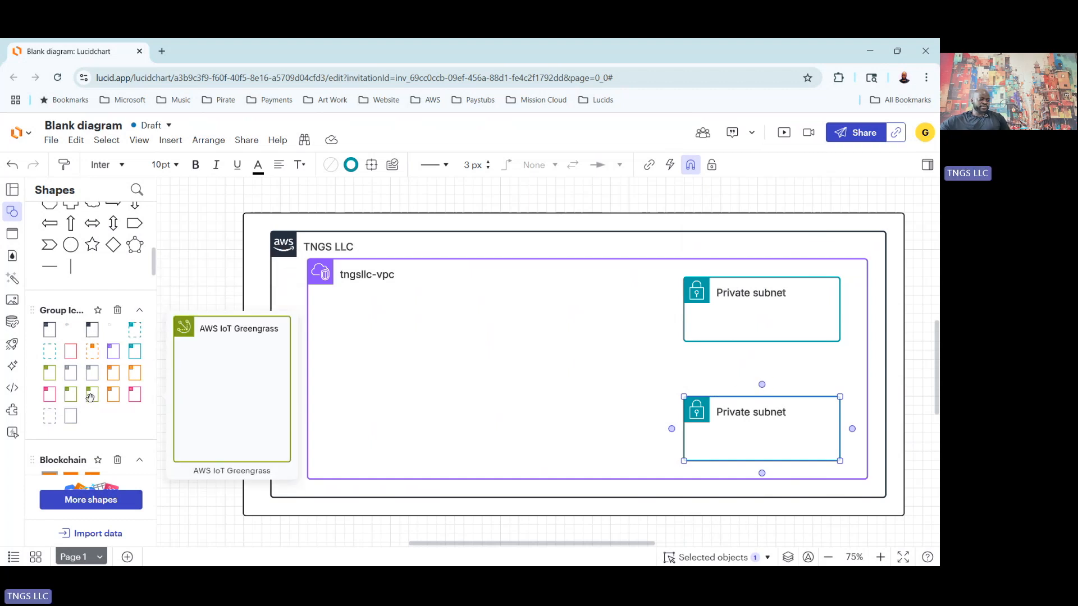
{"action": "scroll", "coordinate": [90, 398], "scroll_direction": "down", "scroll_amount": 15}
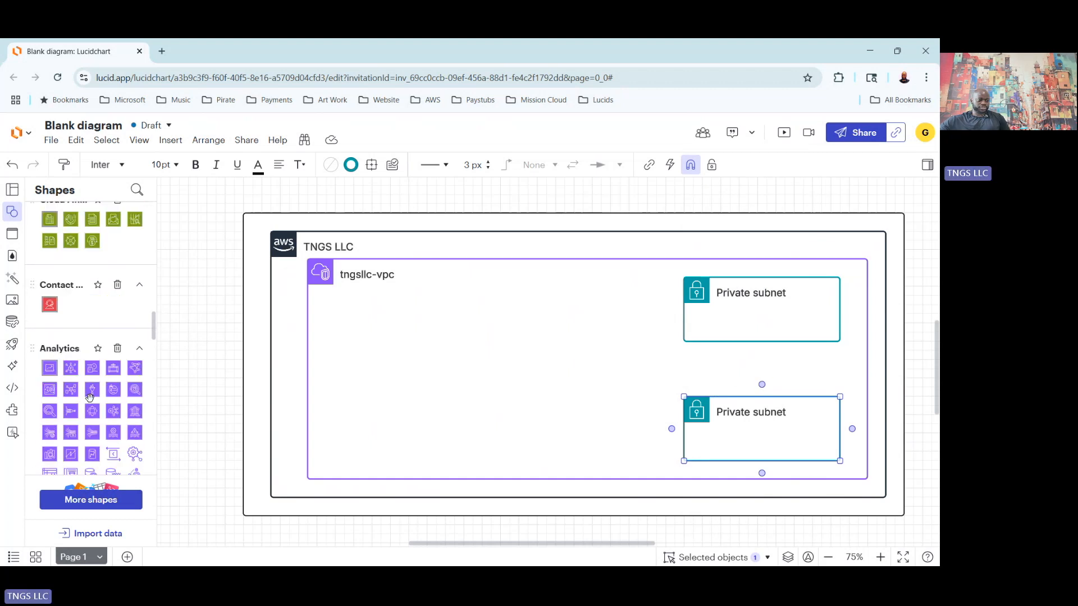
{"action": "scroll", "coordinate": [84, 393], "scroll_direction": "up", "scroll_amount": 15}
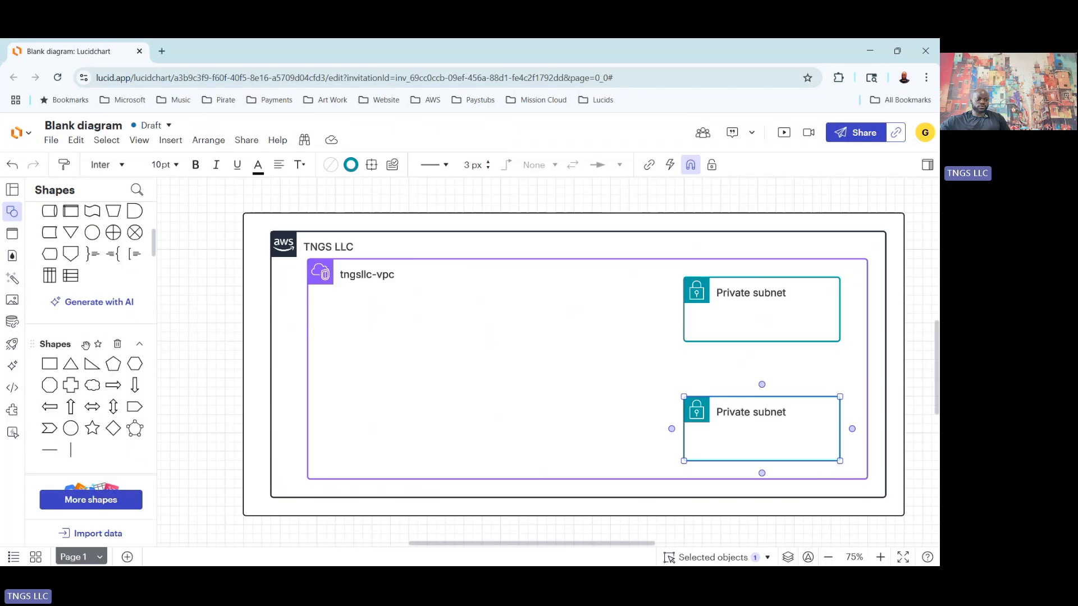
{"action": "left_click", "coordinate": [137, 191]}
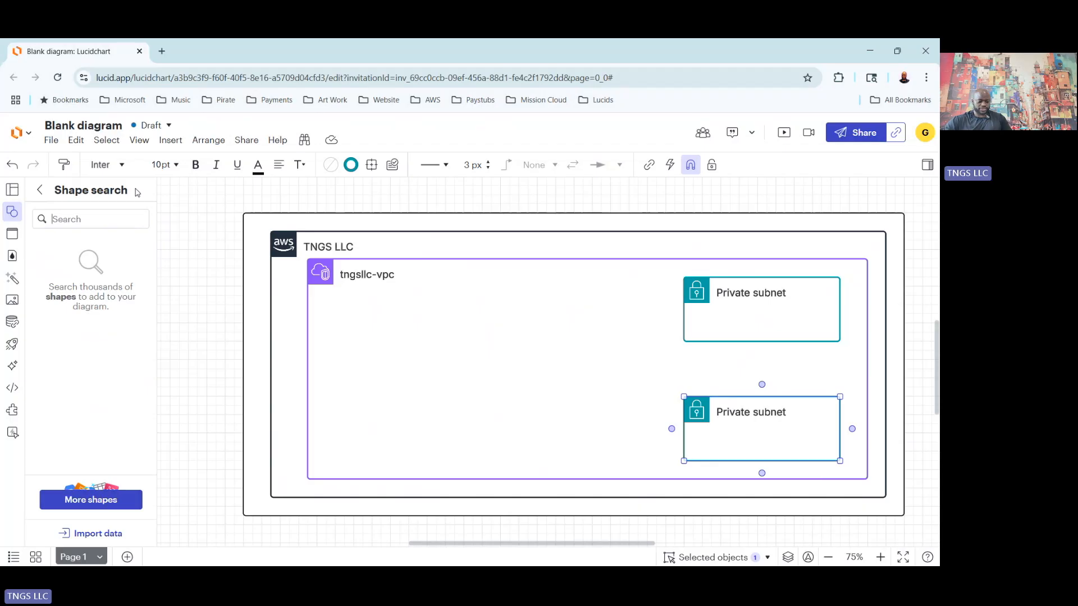
{"action": "type", "text": "subnet"}
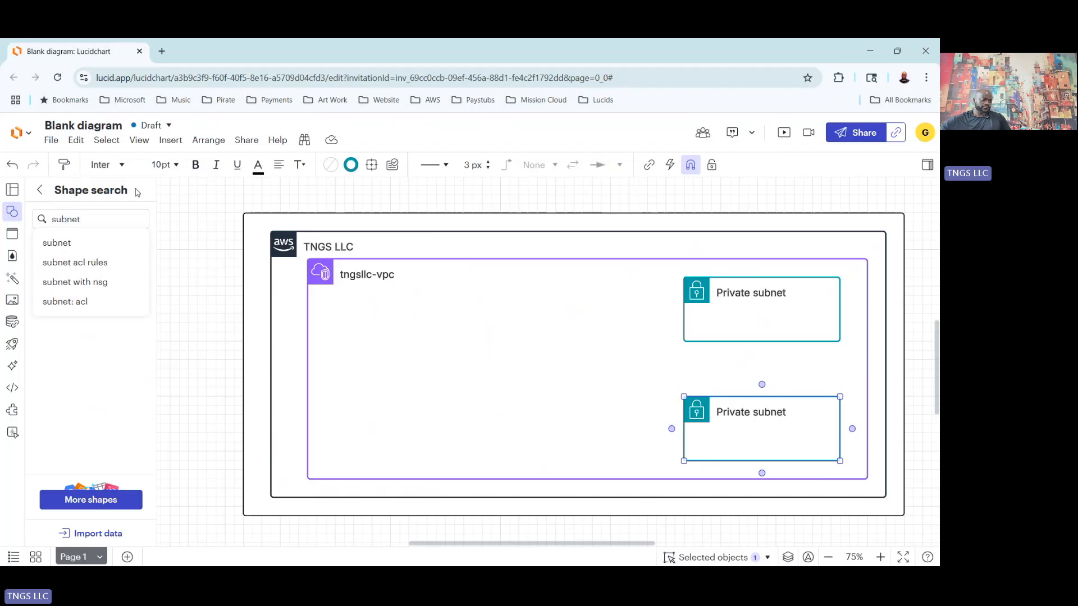
{"action": "key", "text": "Return"}
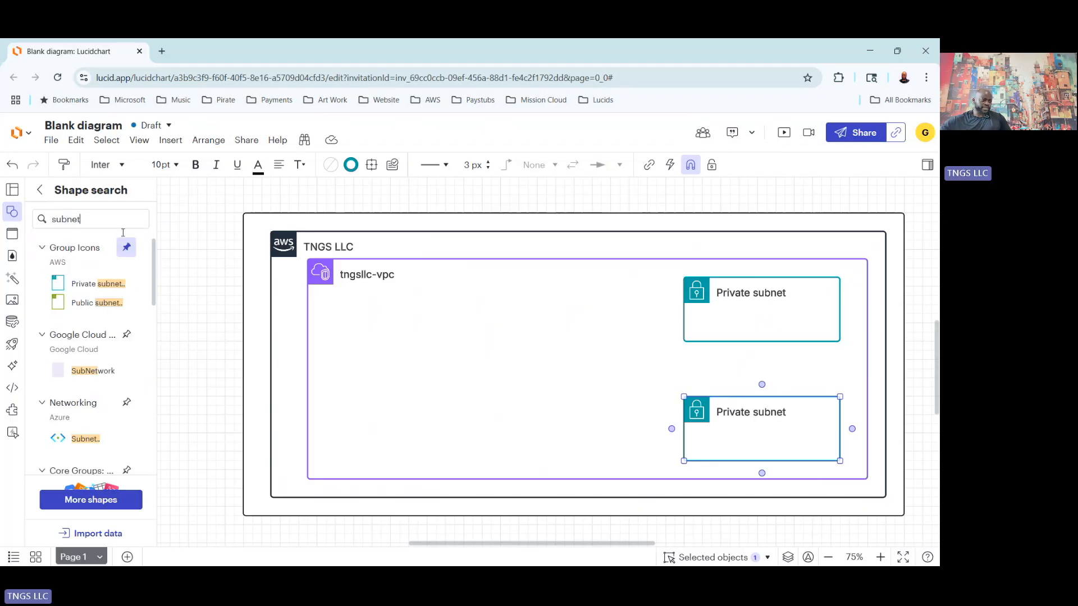
Step: Add the AWS Public subnet group over the outer frame's left edge and bring it to the front
{"action": "mouse_move", "coordinate": [85, 305]}
{"action": "left_click_drag", "start_coordinate": [86, 305], "coordinate": [262, 322]}
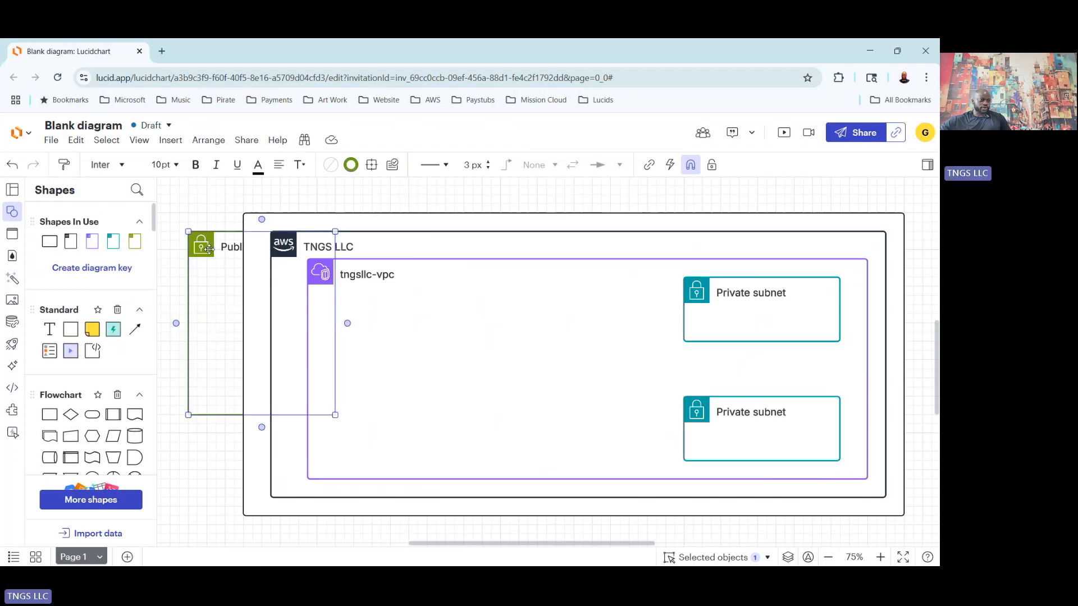
{"action": "right_click", "coordinate": [201, 250]}
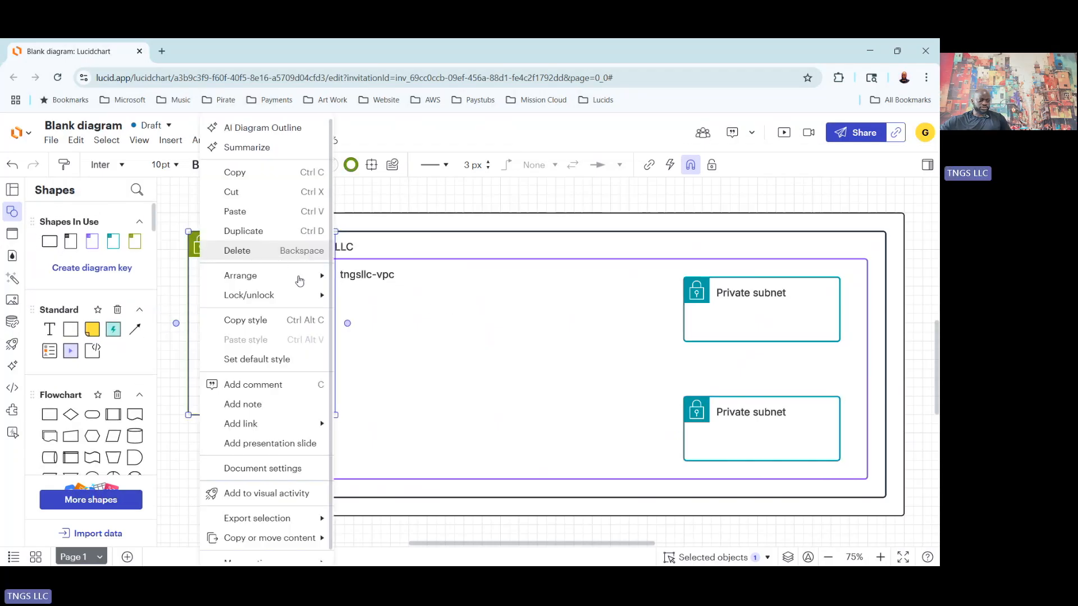
{"action": "left_click", "coordinate": [382, 279]}
Step: Move the Public subnet group beside the upper Private subnet inside the VPC and resize it to match that subnet's size
{"action": "left_click_drag", "start_coordinate": [331, 289], "coordinate": [502, 328]}
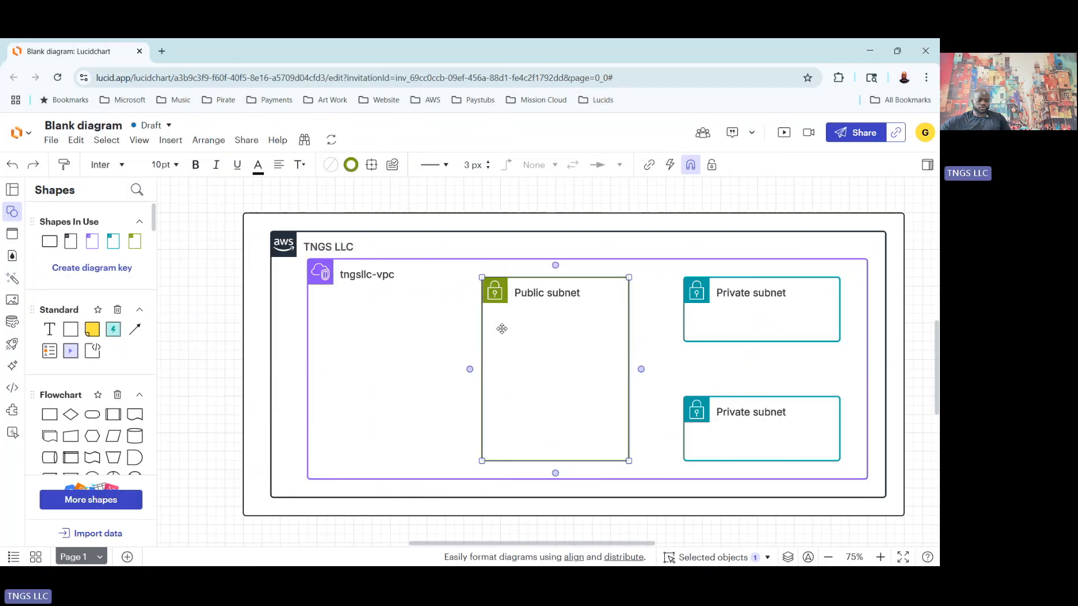
{"action": "left_click_drag", "start_coordinate": [629, 461], "coordinate": [638, 341]}
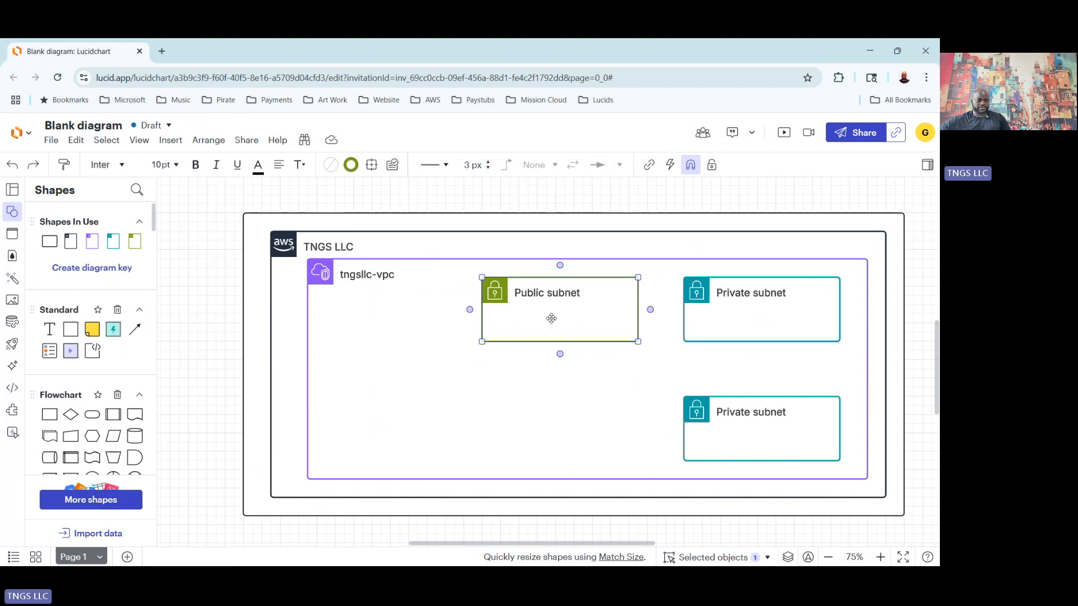
Step: Place a copy of the Public subnet group directly below the original, level with the lower Private subnet, and bring the copy to the front
{"action": "left_click_drag", "start_coordinate": [493, 293], "coordinate": [497, 416]}
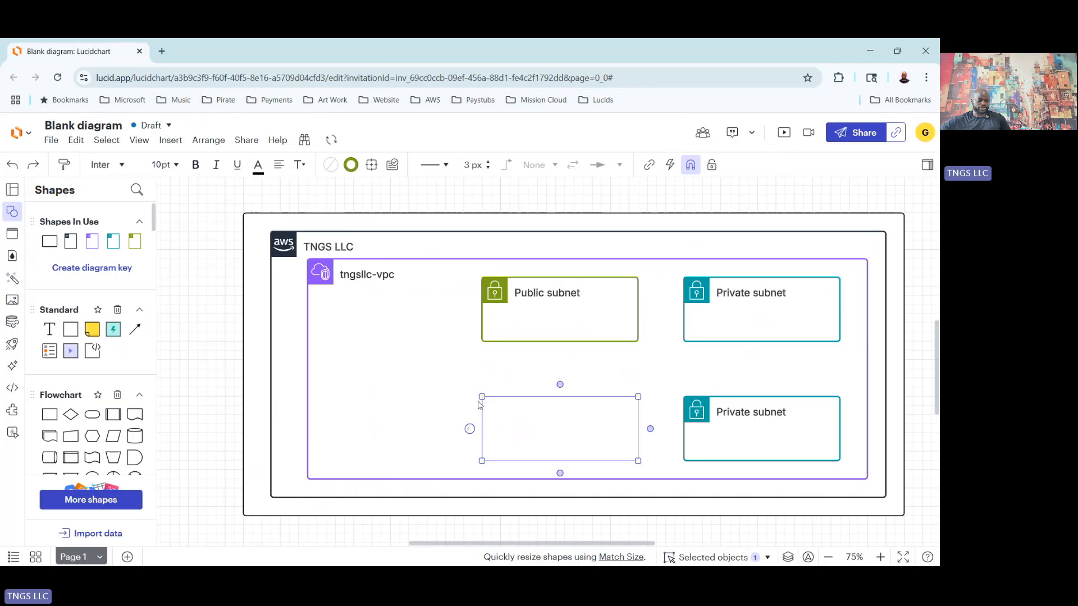
{"action": "right_click", "coordinate": [482, 397]}
{"action": "mouse_move", "coordinate": [584, 280]}
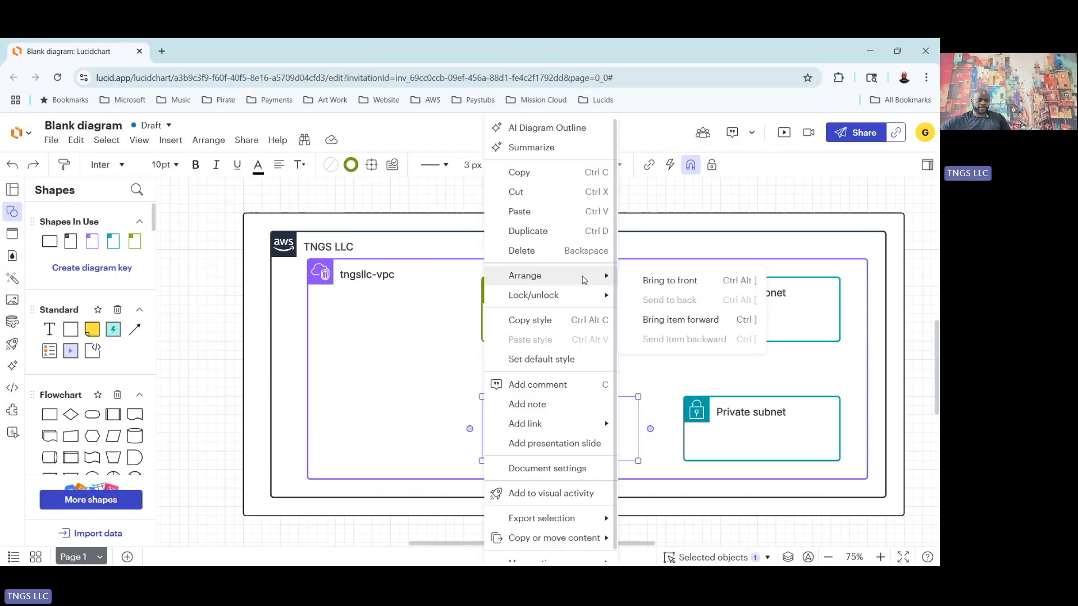
{"action": "left_click", "coordinate": [668, 280]}
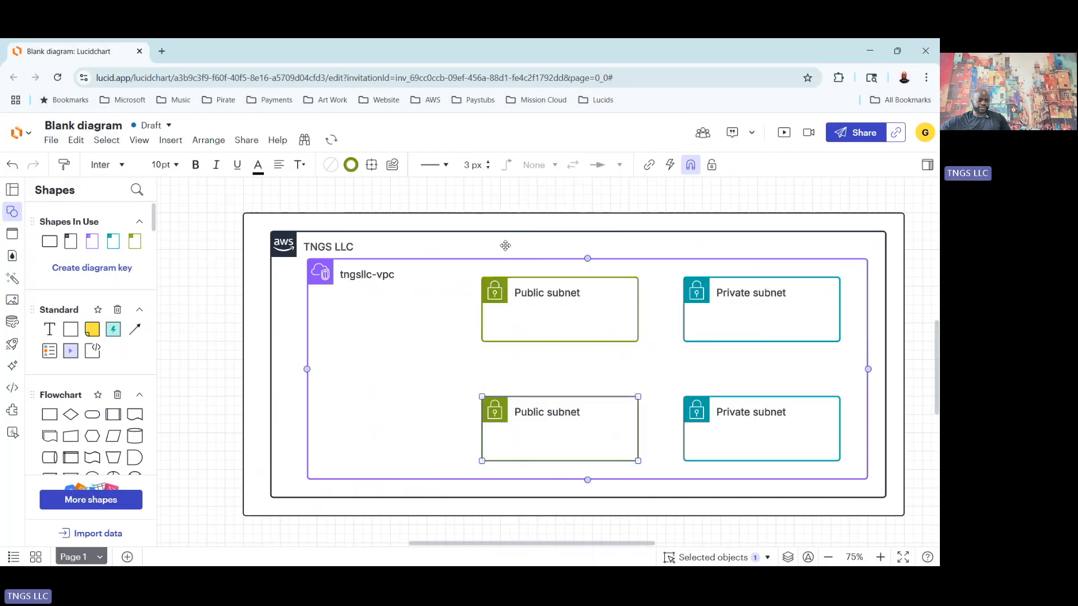
{"action": "left_click", "coordinate": [442, 209]}
{"action": "left_click_drag", "start_coordinate": [637, 348], "coordinate": [607, 343]}
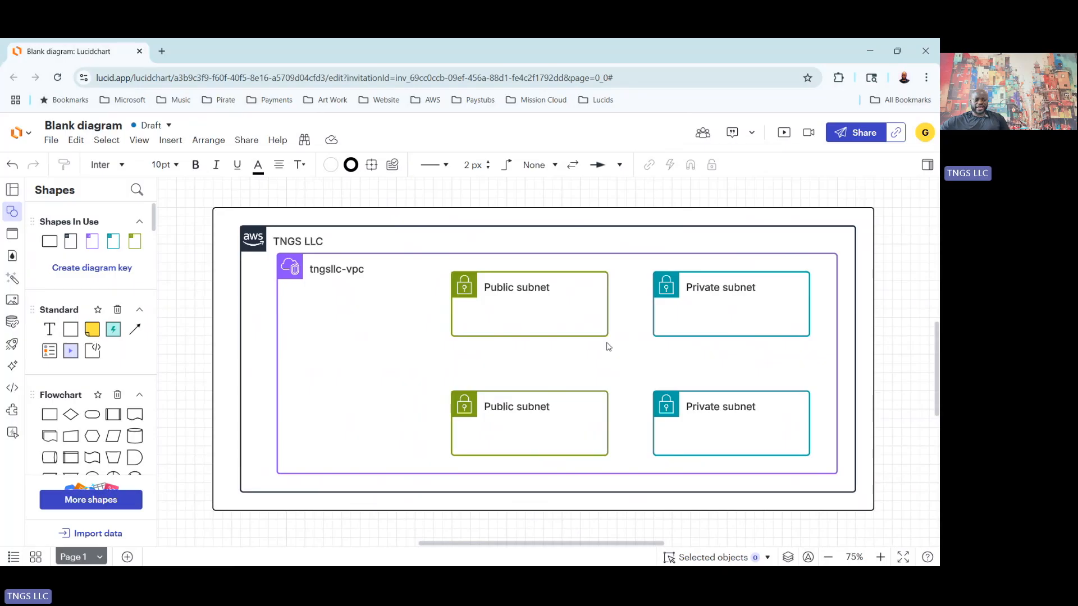